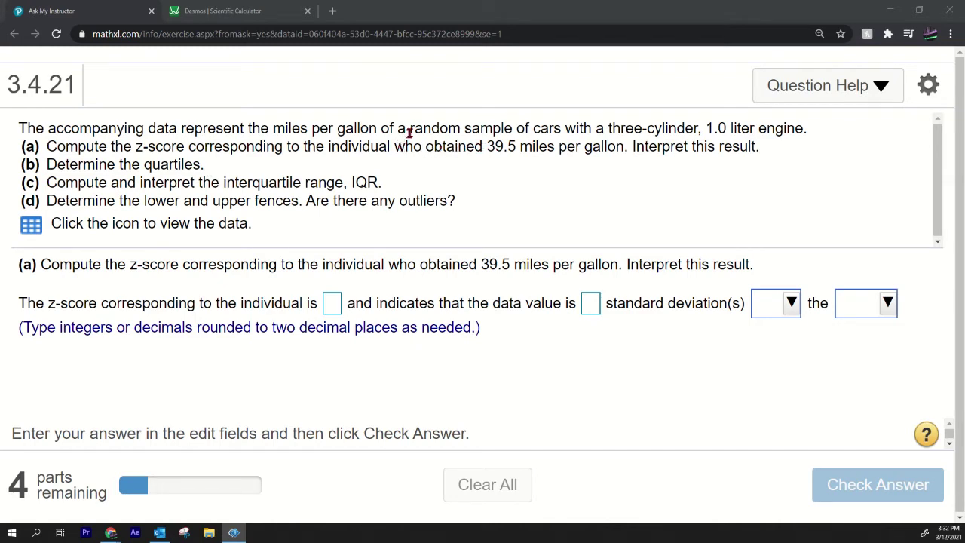
- Open the MPG data set in StatCrunch and enlarge its window to show more rows
left_click_drag(449, 130, 530, 129)
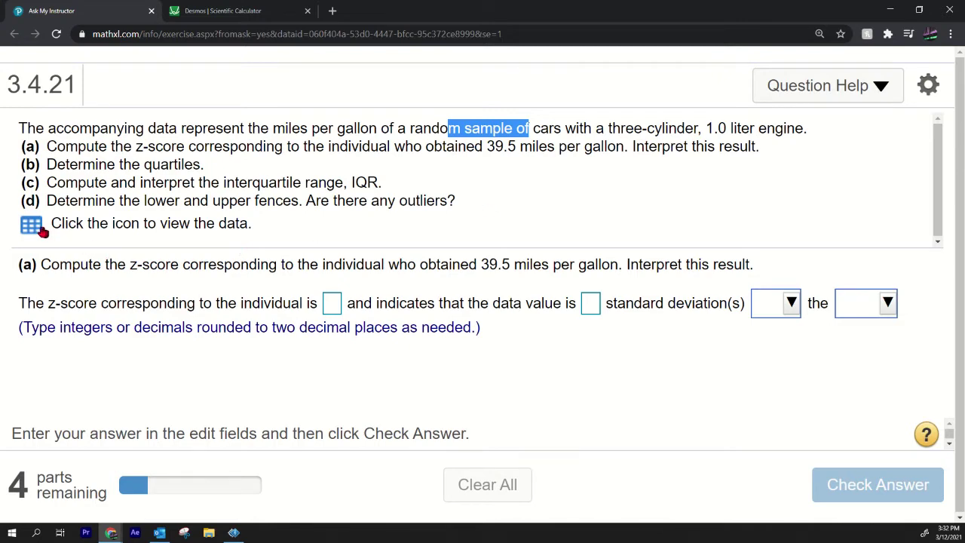
left_click(39, 225)
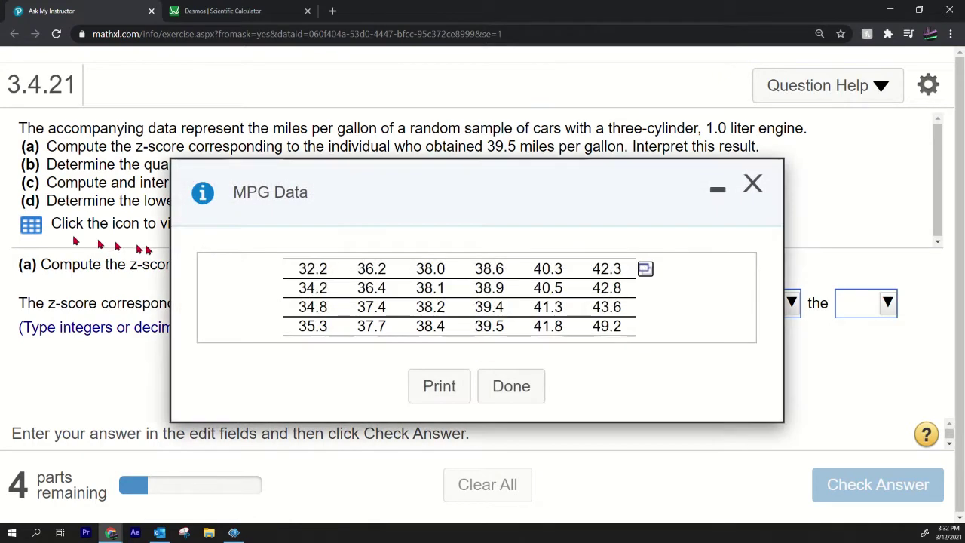
left_click(645, 269)
left_click(669, 300)
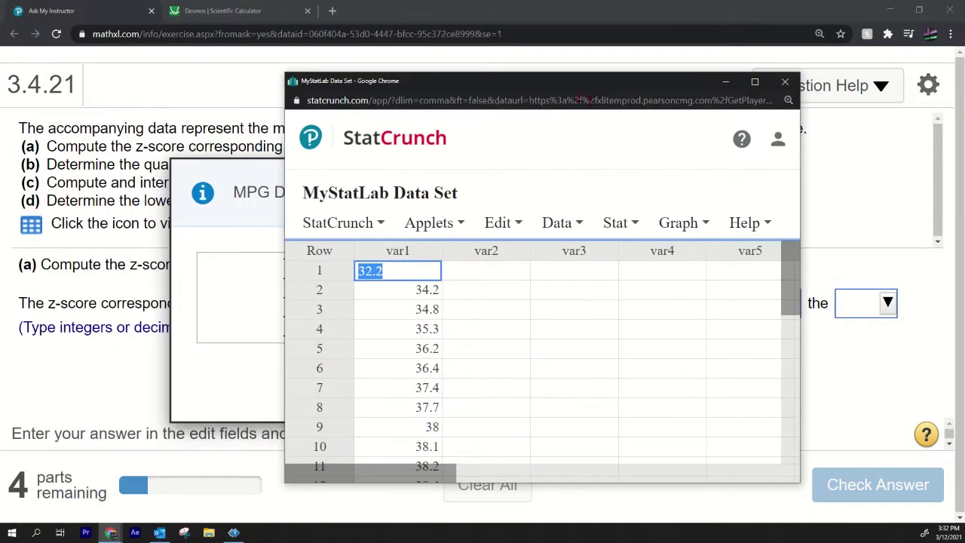
left_click_drag(648, 94, 660, 55)
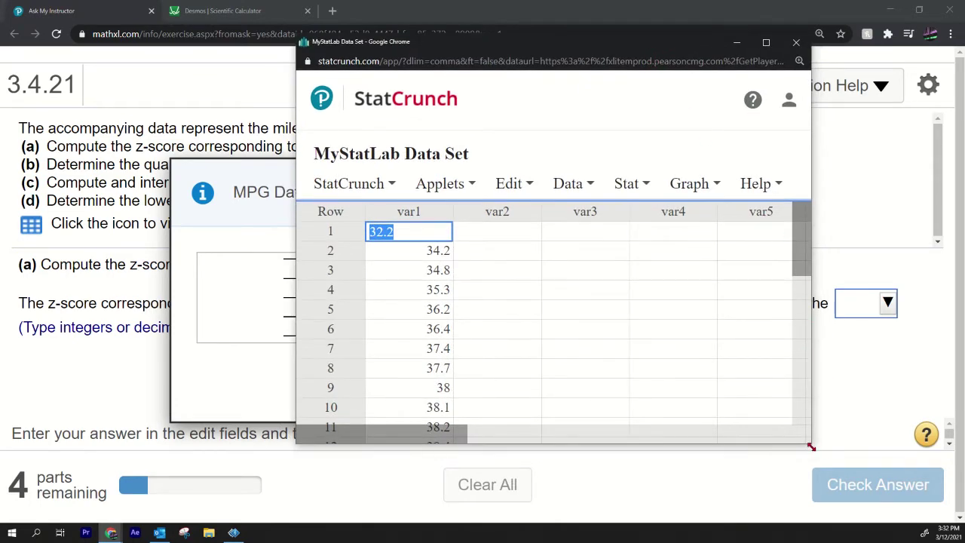
left_click_drag(810, 446, 944, 517)
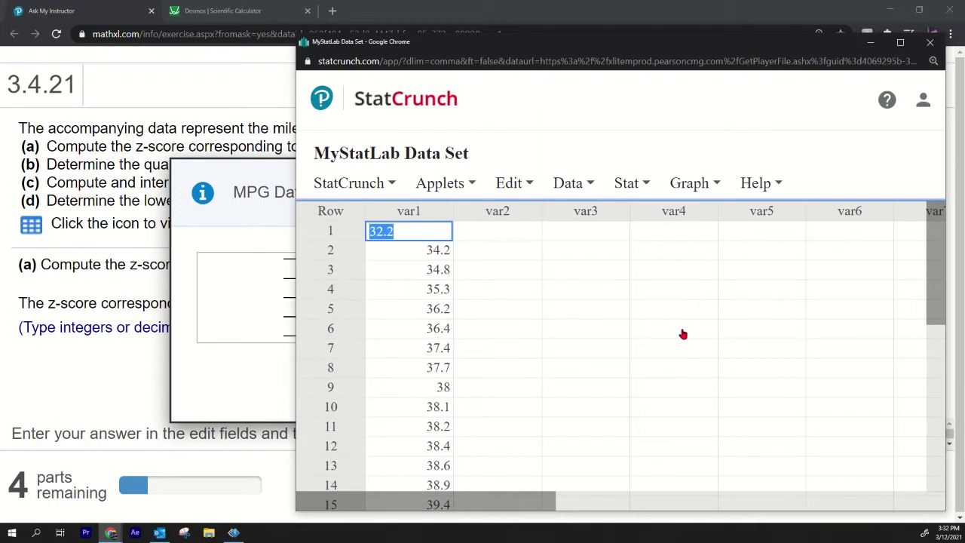
- Compute var1's mean (38.9625) and standard deviation (3.55342) with Summary Stats > Columns
left_click(628, 180)
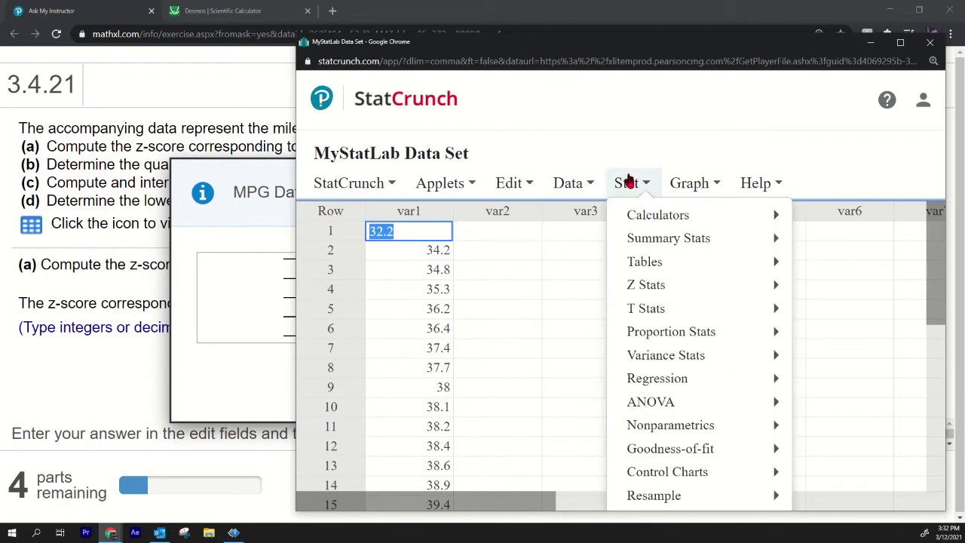
mouse_move(640, 237)
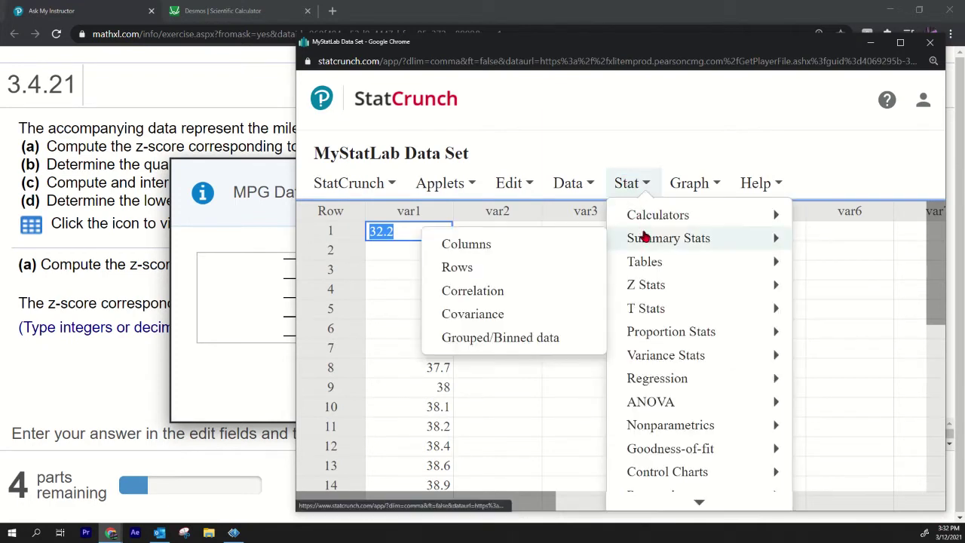
left_click(527, 253)
left_click(407, 145)
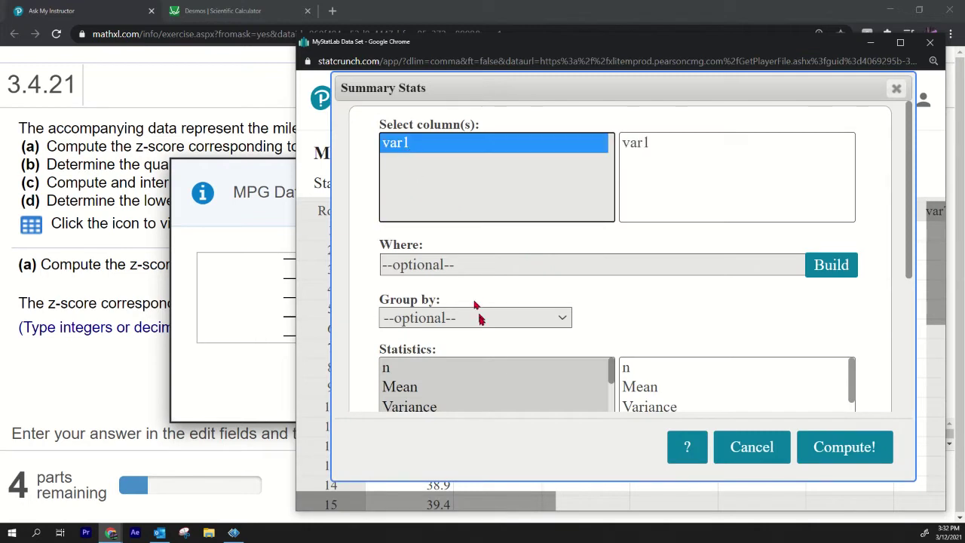
scroll(502, 269, "down", 3)
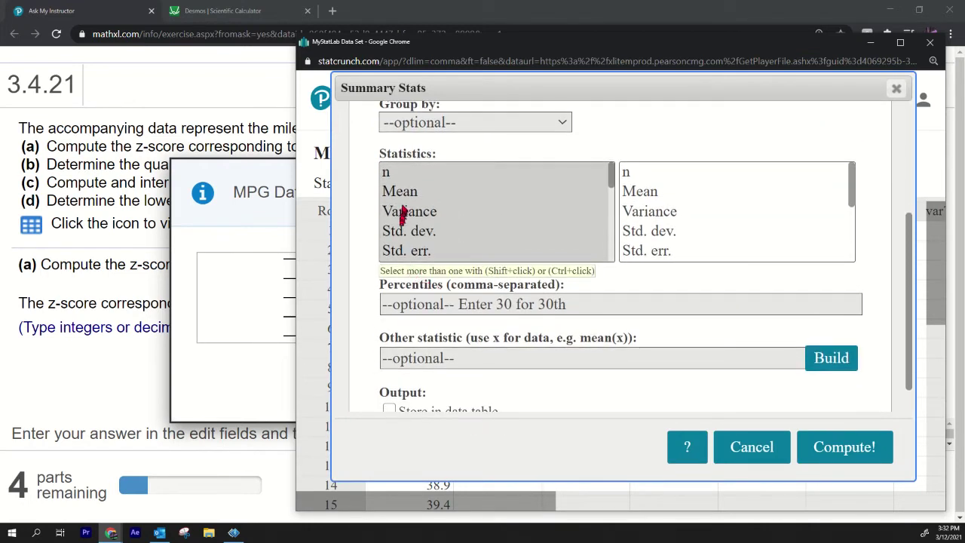
left_click(403, 191)
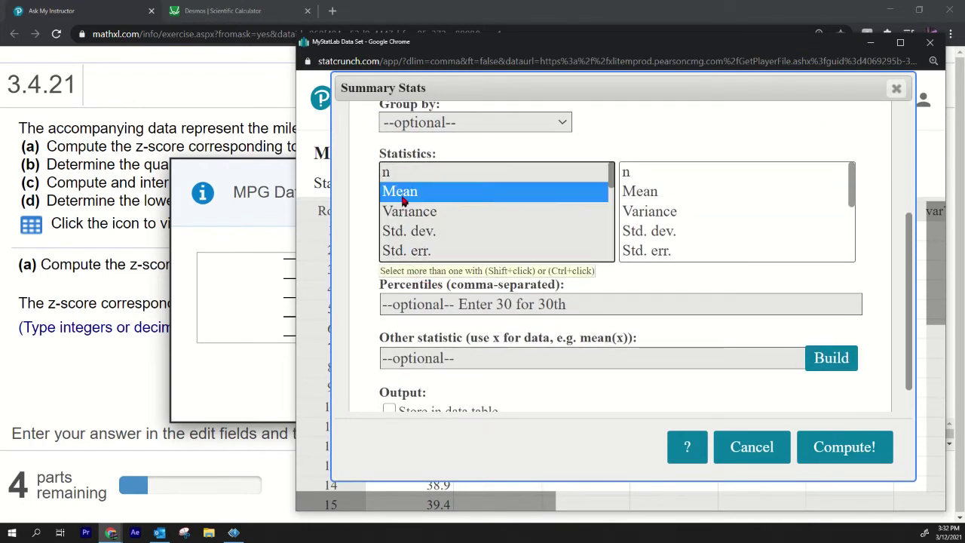
left_click(420, 234, "ctrl")
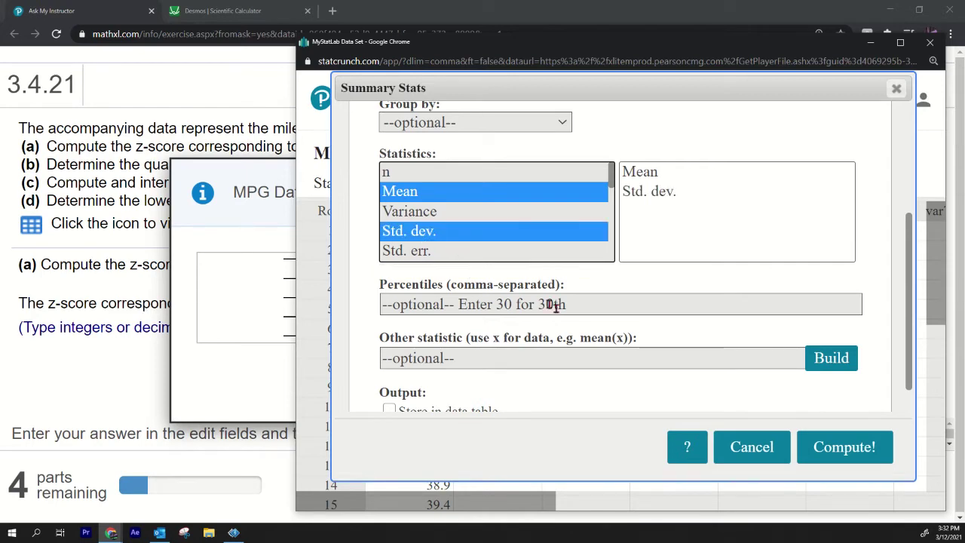
left_click(831, 446)
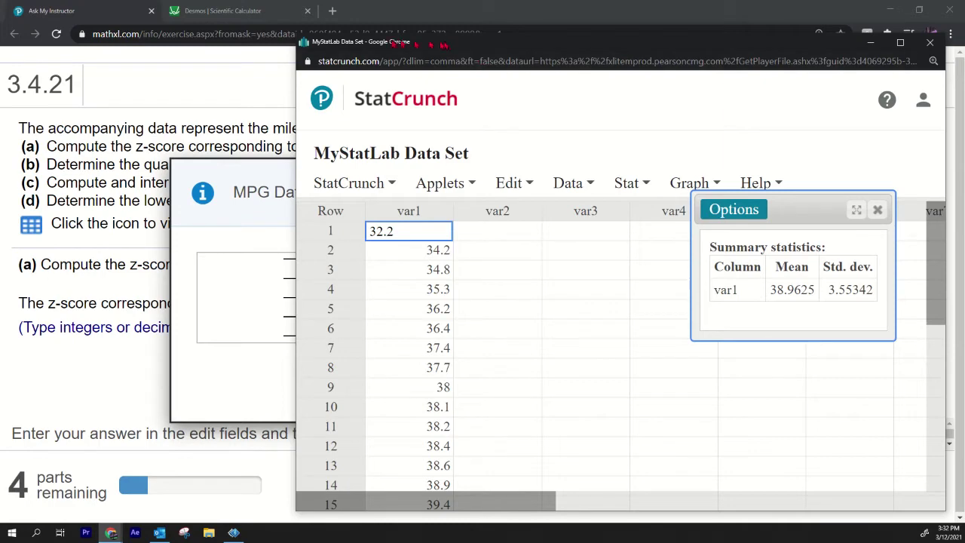
- Enter the z-score formula z = (x − mean)/s in a new Desmos row
left_click(260, 14)
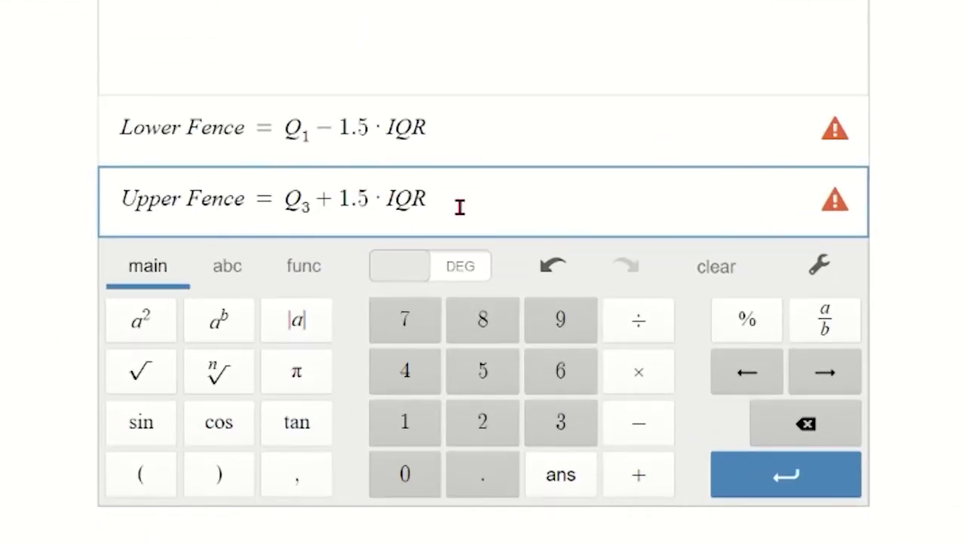
key("Return")
type("4")
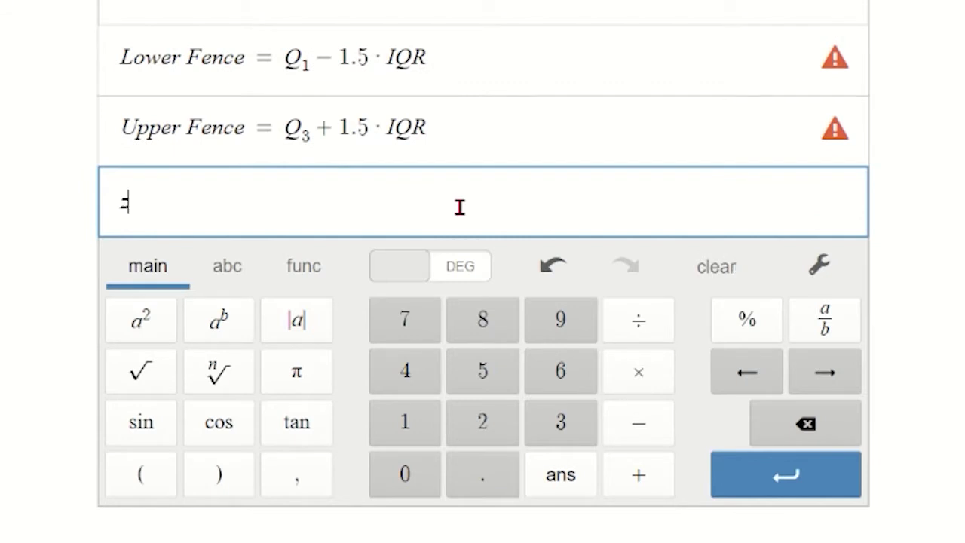
type("=")
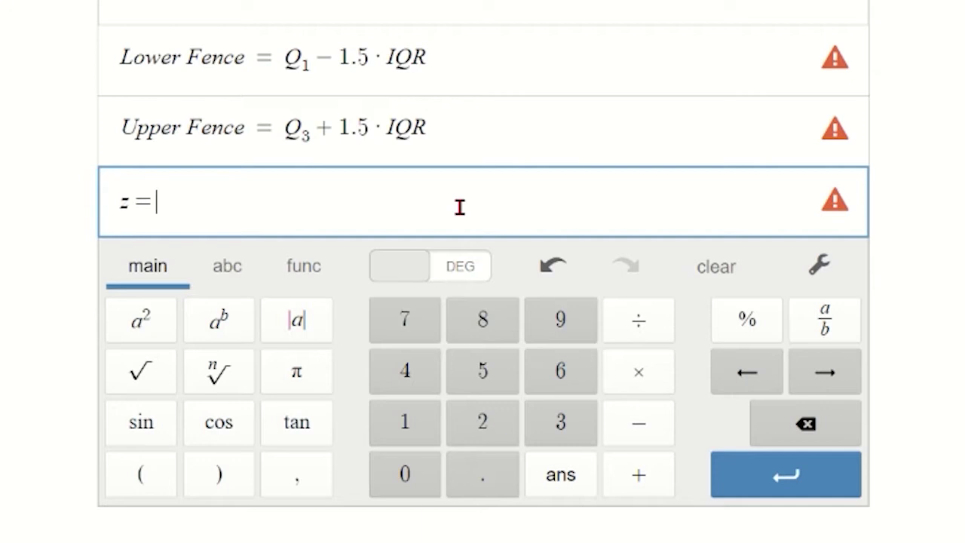
type("mu/si")
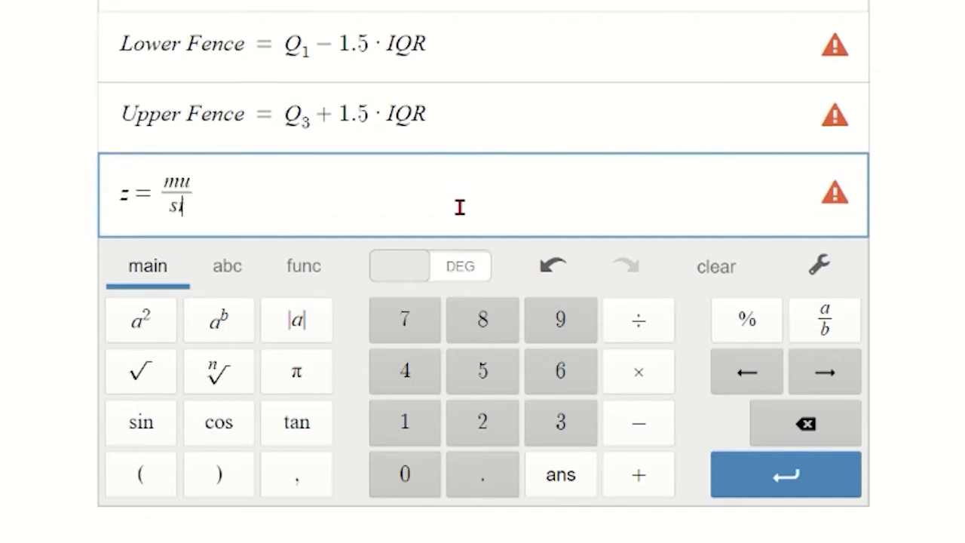
key("BackSpace")
key("Right")
key("BackSpace")
key("BackSpace")
type("x-bar")
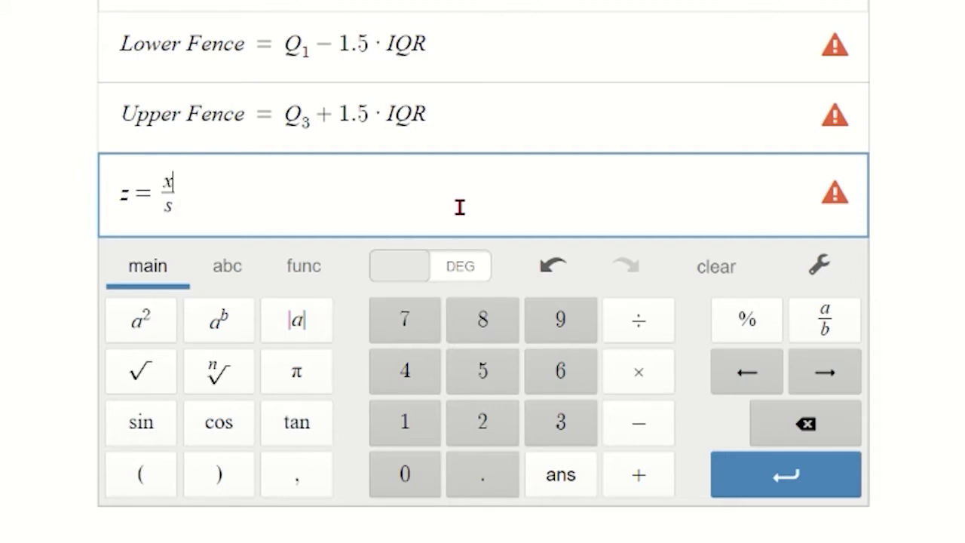
key("Left")
key("Left")
key("Left")
key("Left")
key("Left")
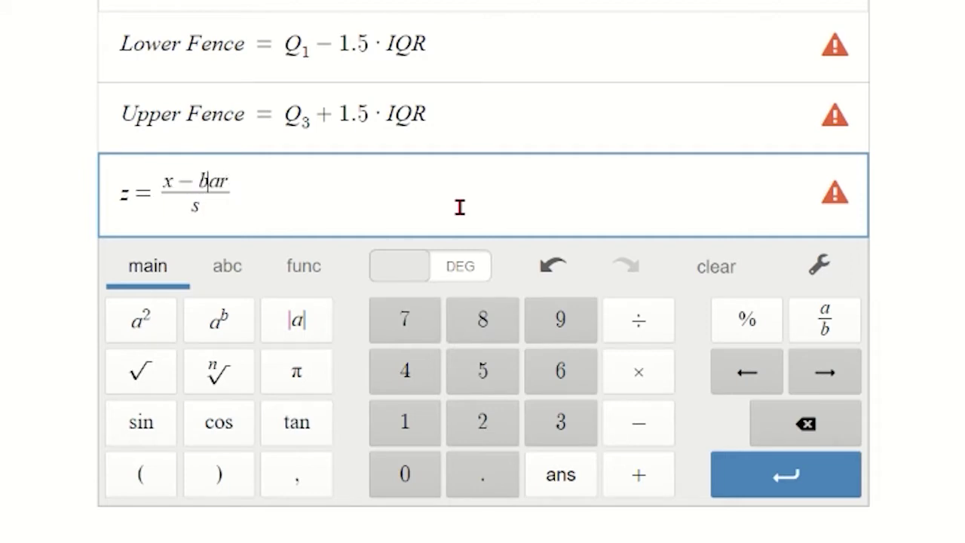
type("x ")
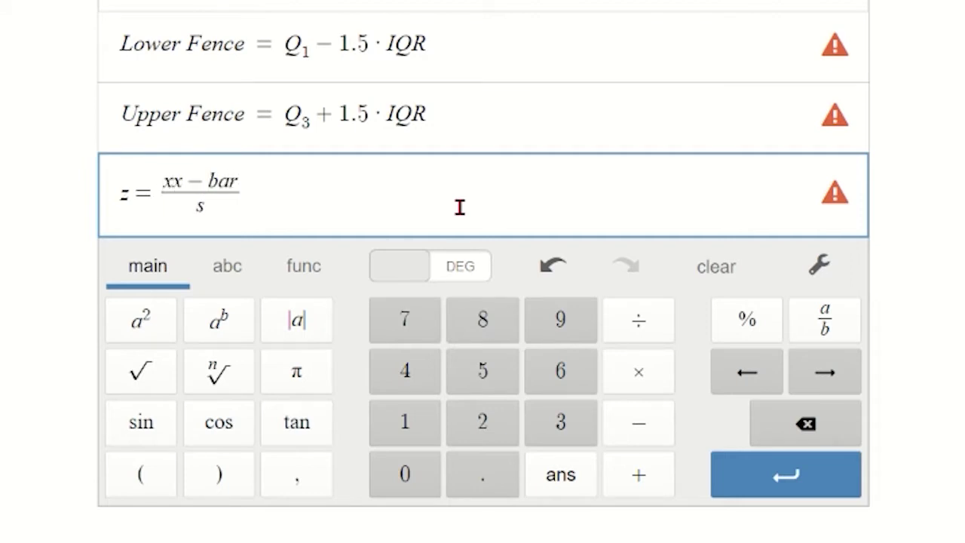
type("-")
key("Right")
key("Right")
key("Right")
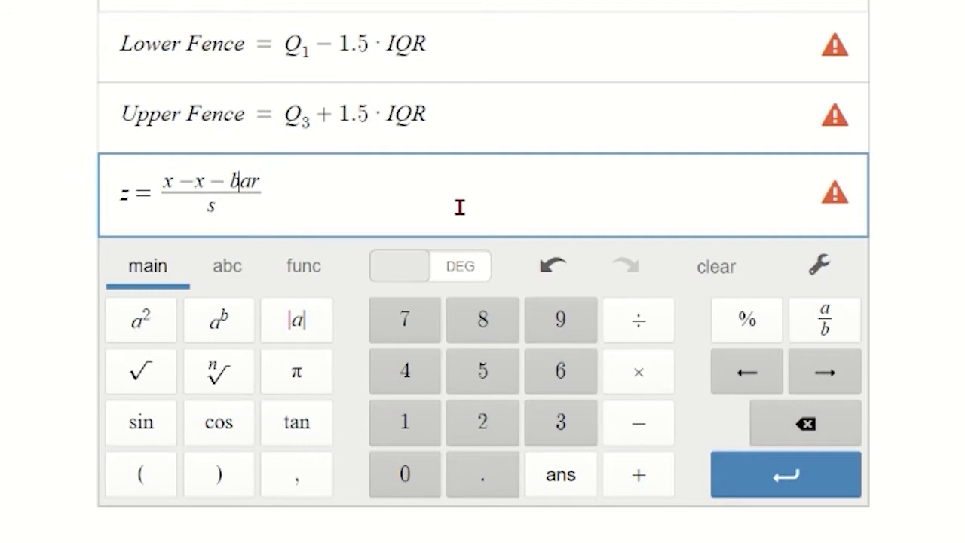
key("BackSpace")
key("BackSpace")
key("BackSpace")
key("BackSpace")
key("BackSpace")
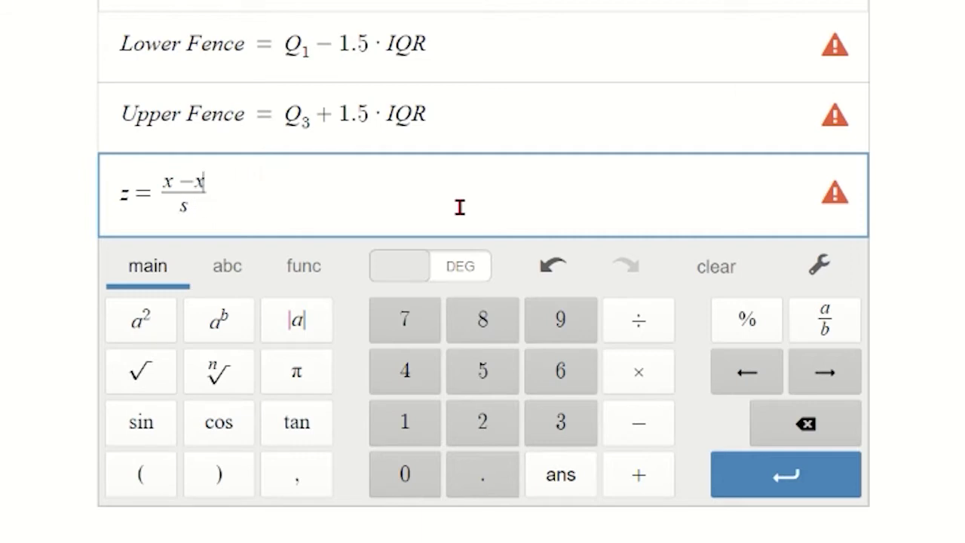
type("mean")
key("Down")
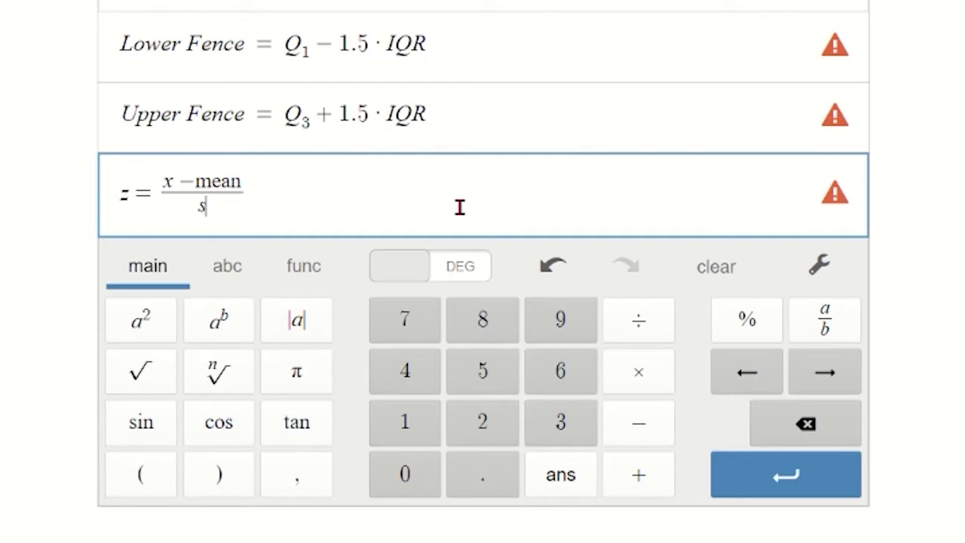
key("Right")
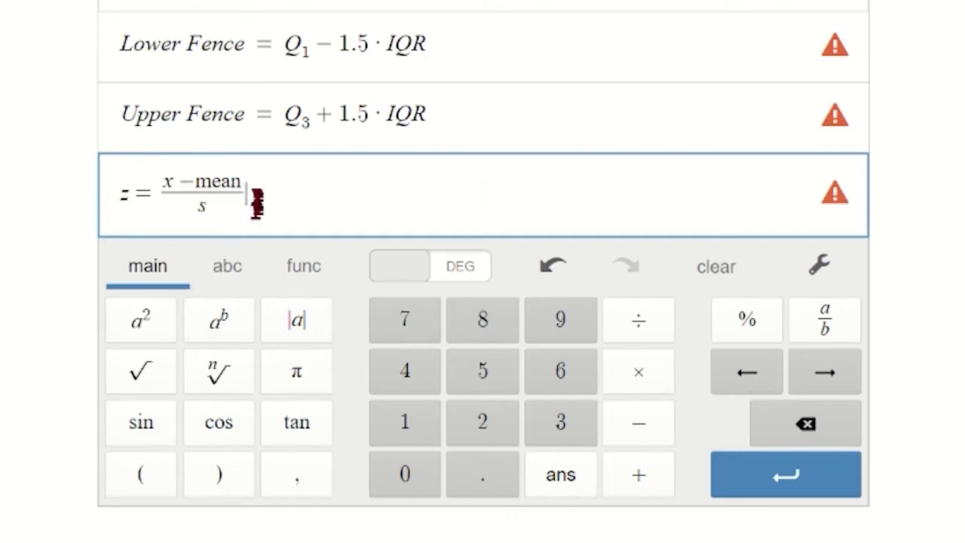
- Copy the (x − mean)/s fraction into a new row below
left_click_drag(256, 202, 168, 179)
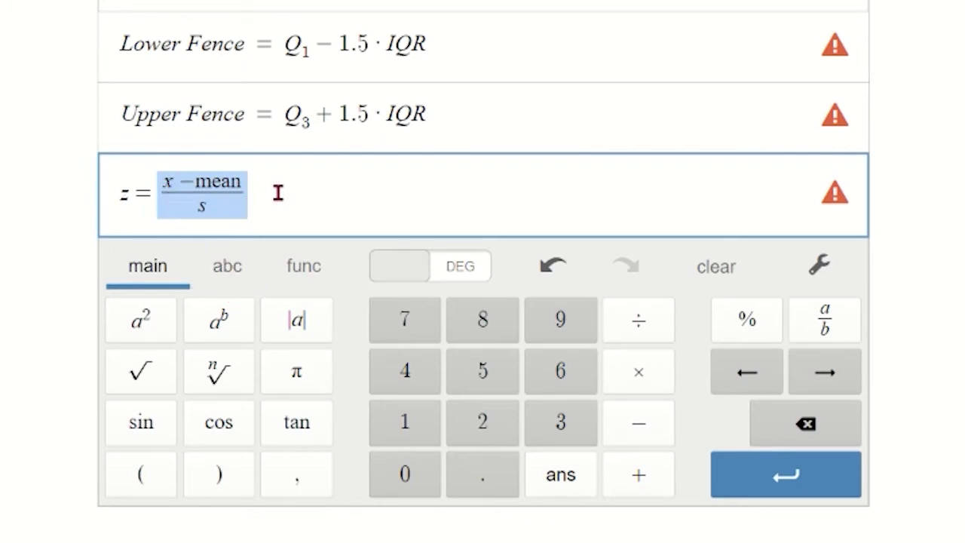
key("ctrl+c")
key("Return")
key("ctrl+v")
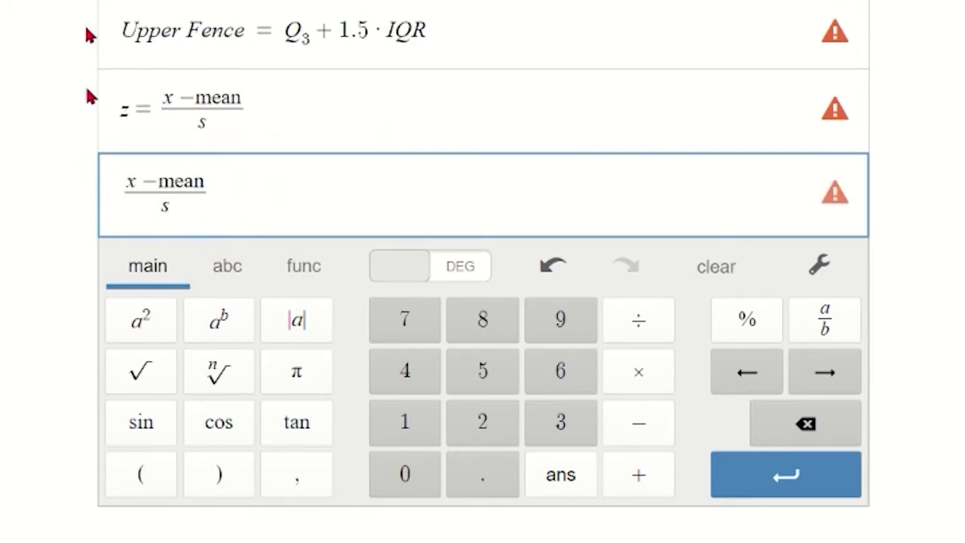
- Close the MPG data window and replace x with 39.5 in the copied numerator
left_click(113, 16)
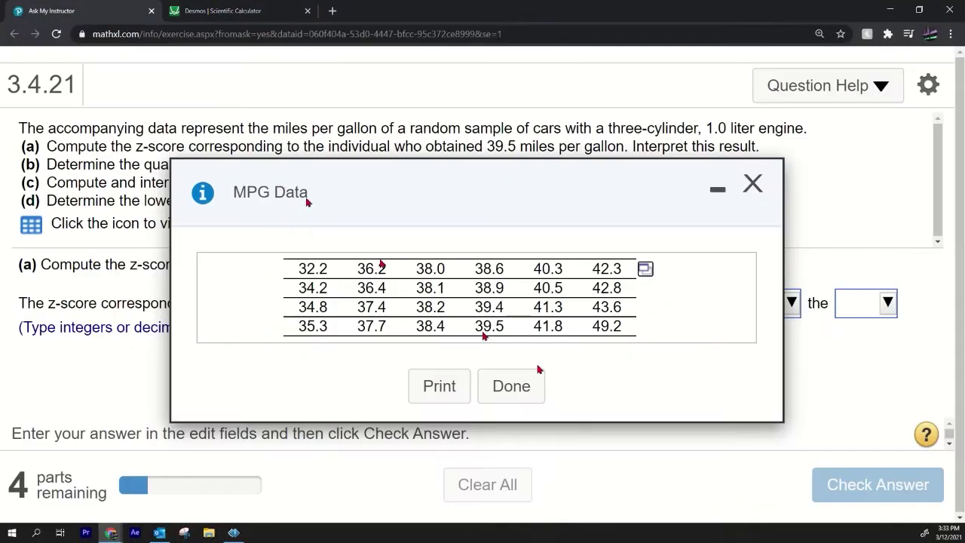
left_click(752, 188)
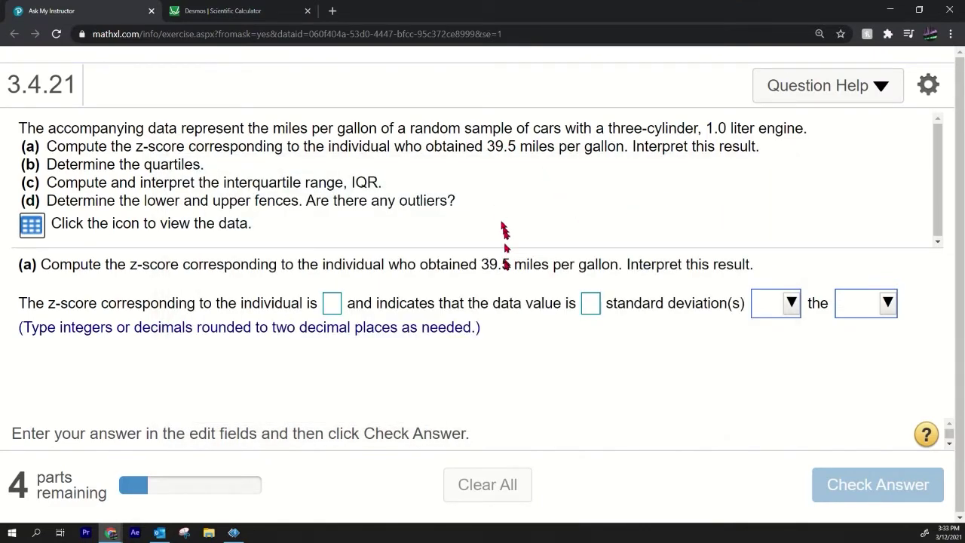
left_click(262, 13)
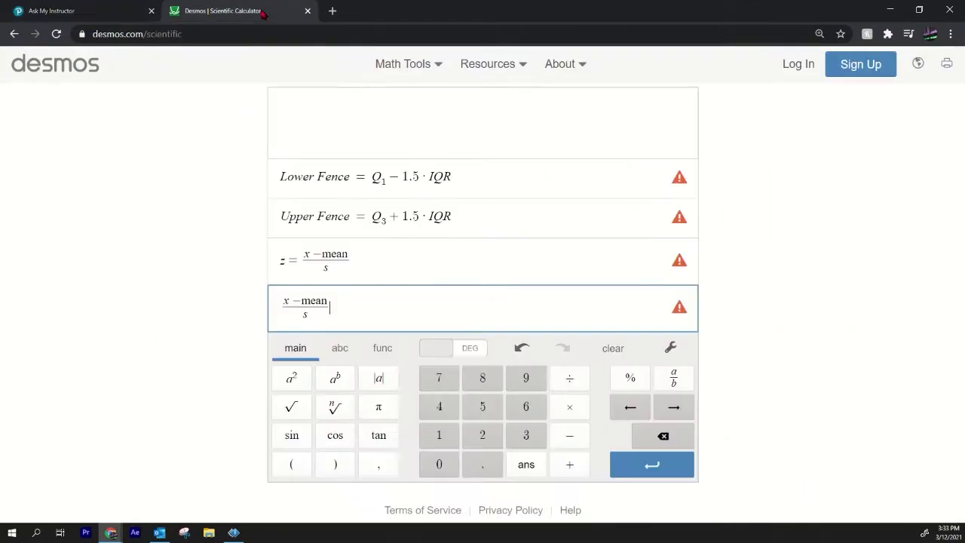
left_click(288, 301)
key("BackSpace")
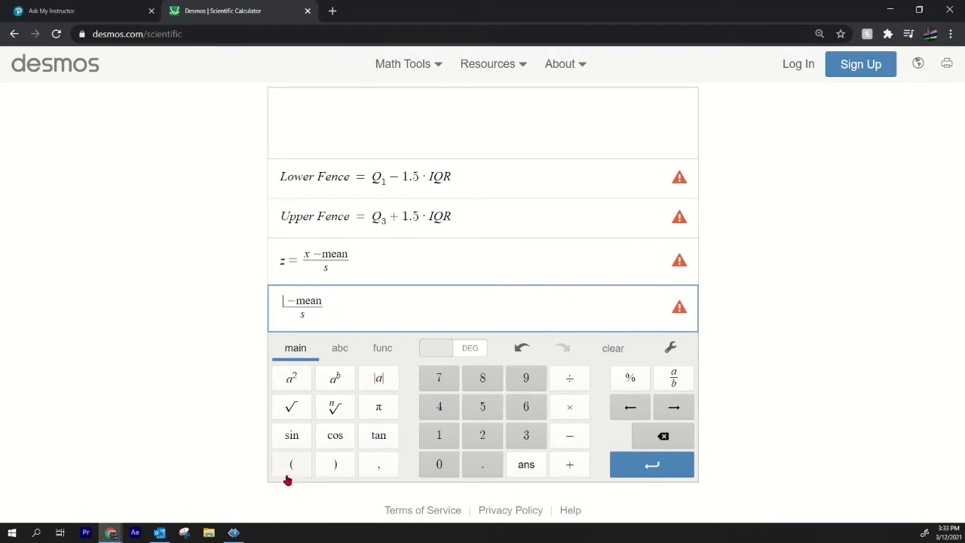
type("39.5")
key("BackSpace")
key("BackSpace")
key("BackSpace")
key("BackSpace")
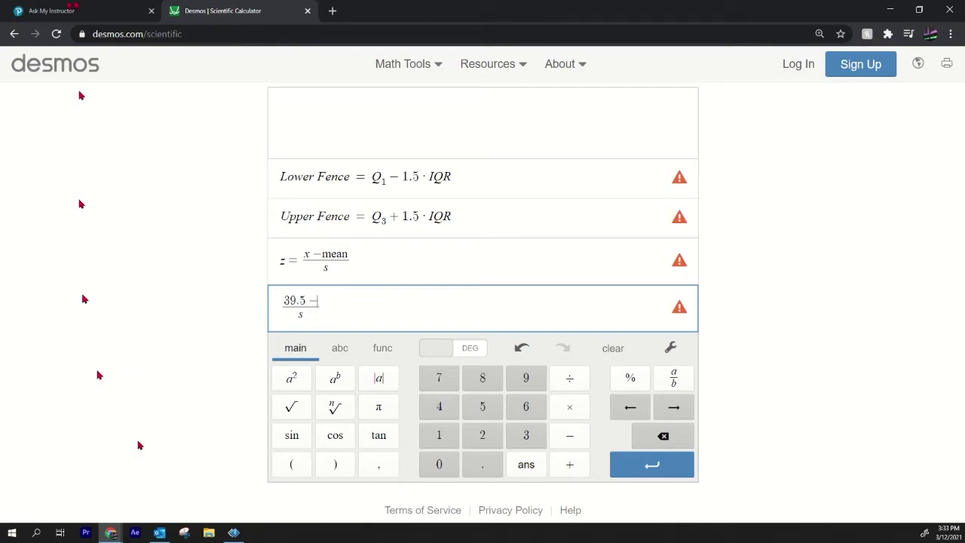
- Replace mean in the numerator with StatCrunch's mean 38.9625
key("ctrl+Tab")
key("ctrl+Tab")
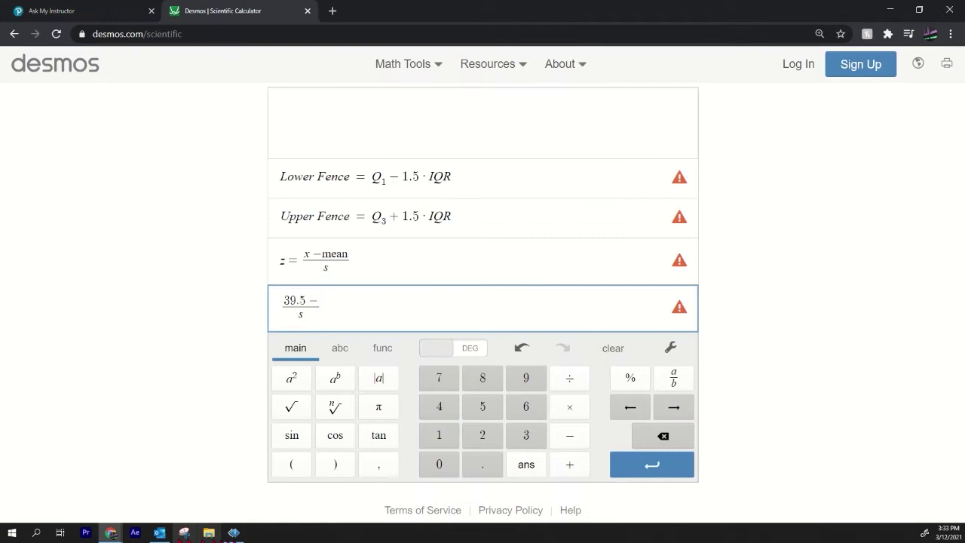
left_click(111, 532)
left_click(369, 497)
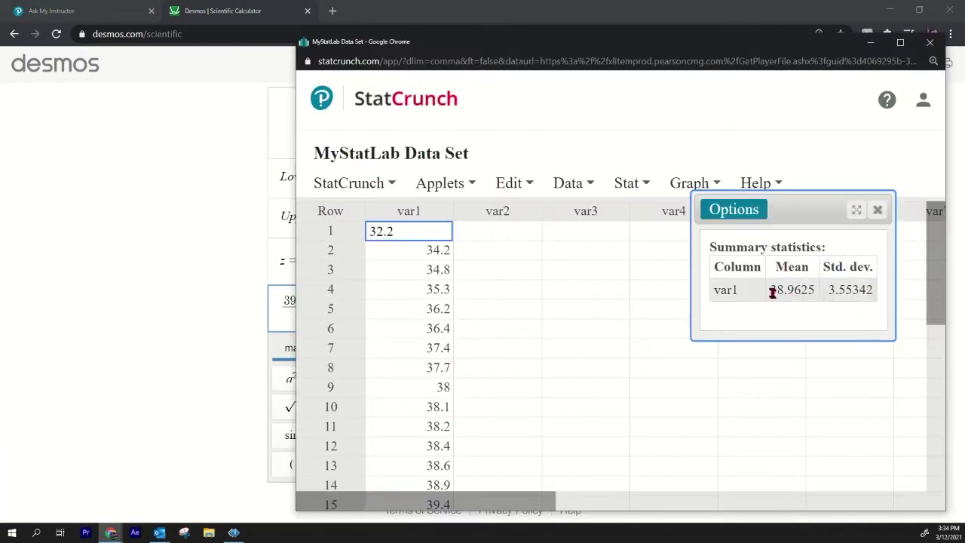
left_click_drag(769, 291, 810, 298)
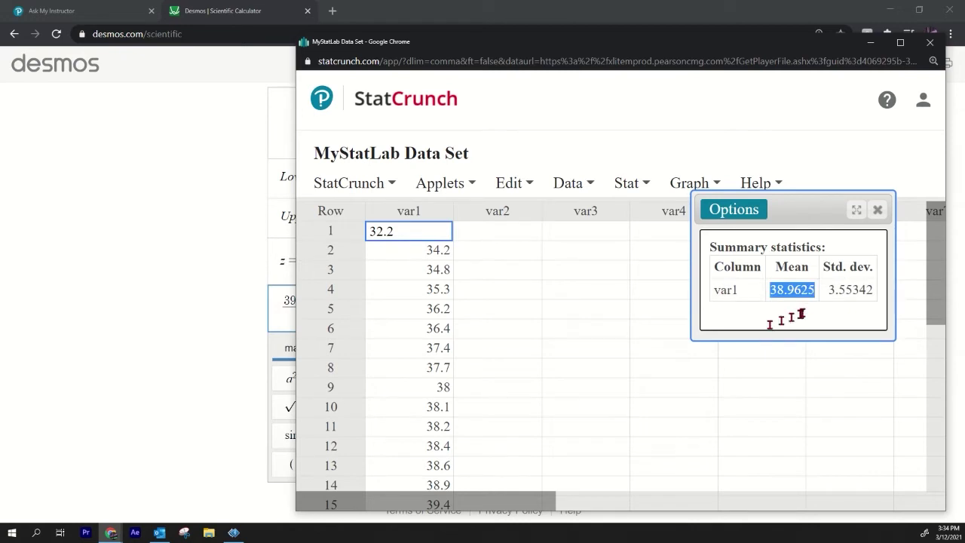
key("alt+Tab")
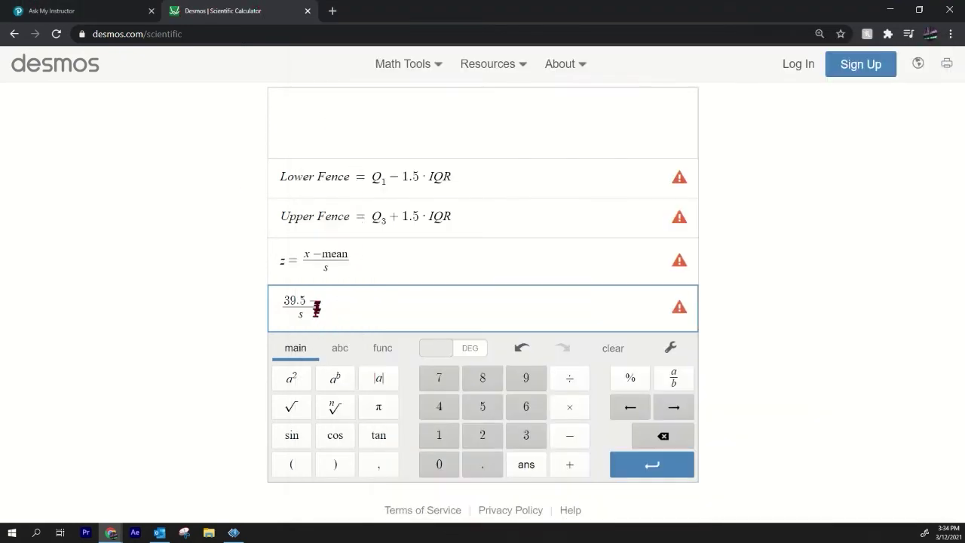
key("ctrl+v")
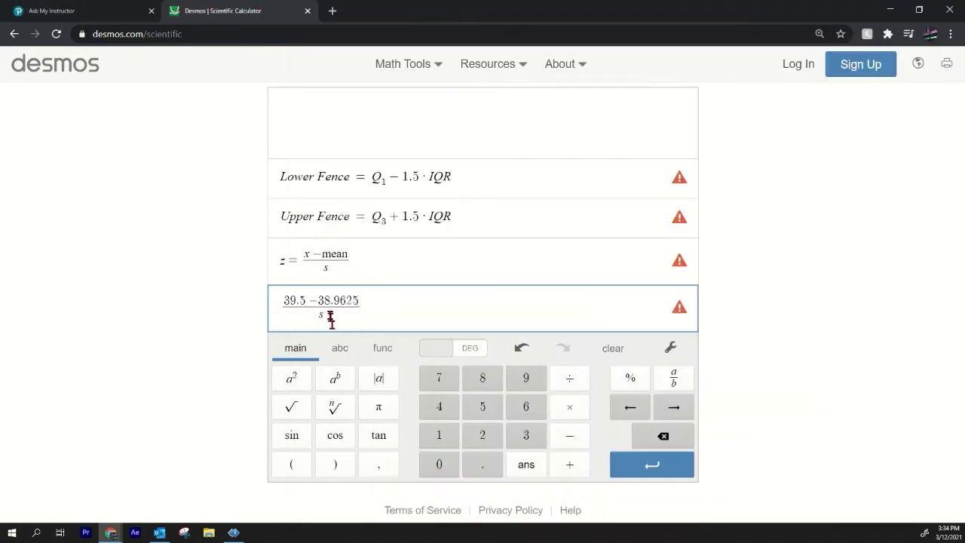
- Replace s in the denominator with the standard deviation 3.55342
double_click(321, 315)
key("BackSpace")
left_click(111, 532)
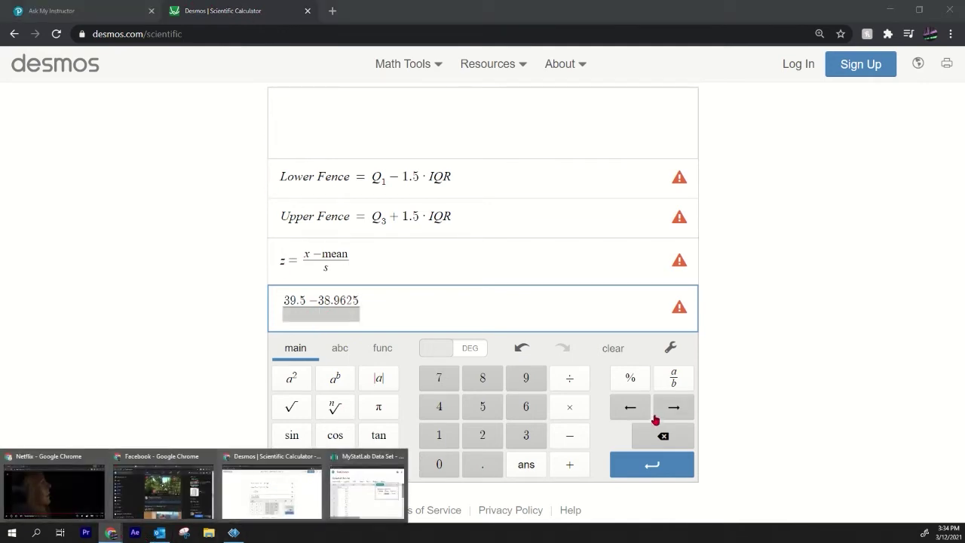
left_click(367, 490)
left_click_drag(768, 289, 876, 290)
left_click(826, 289)
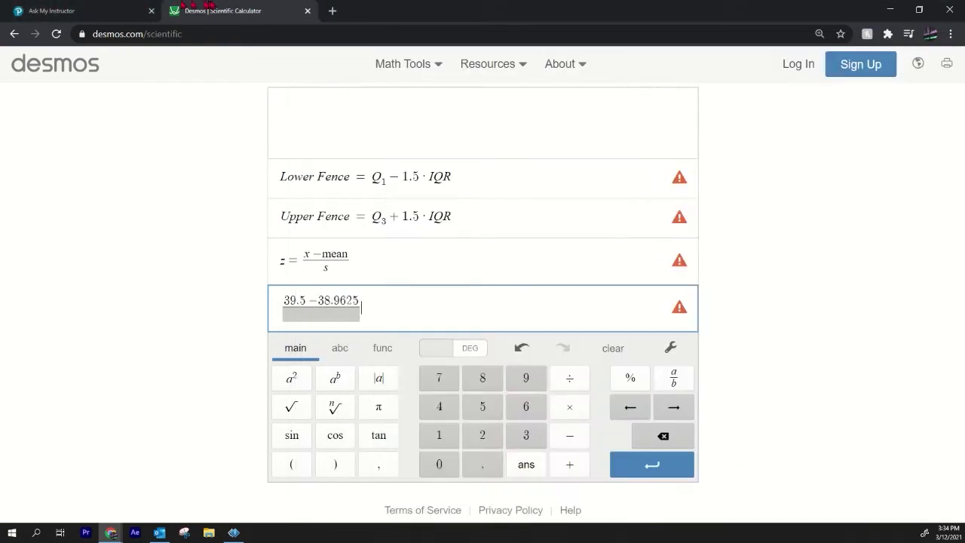
left_click(211, 9)
left_click(335, 321)
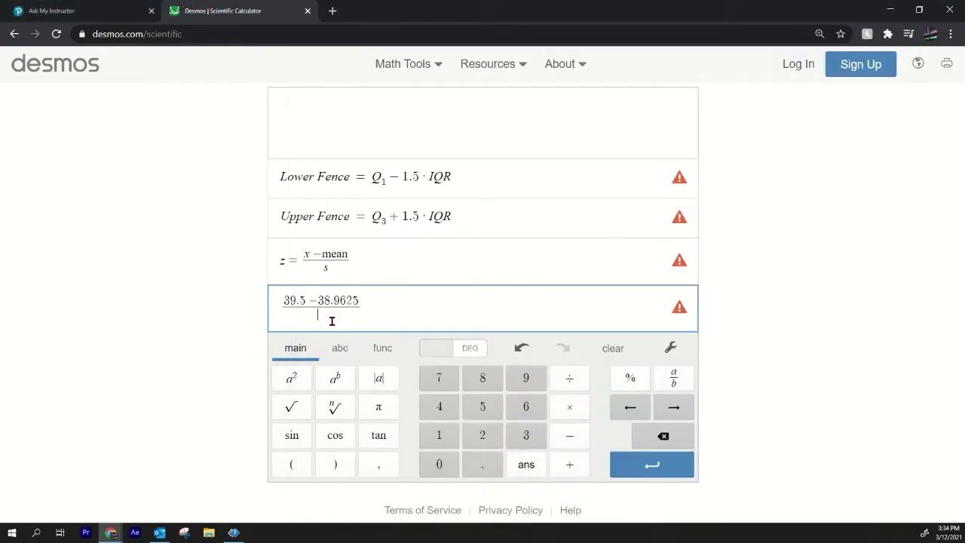
key("ctrl+v")
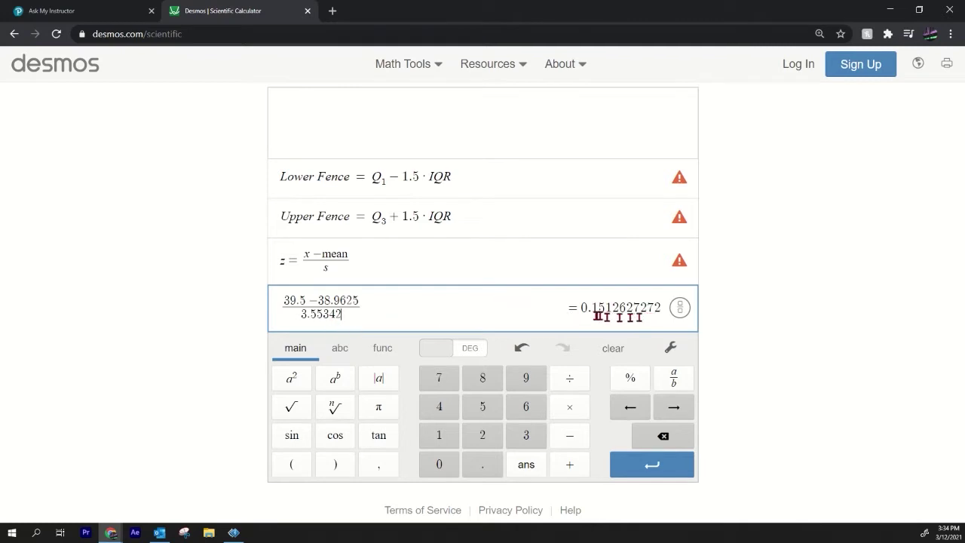
- Check the result 0.1512627272 for rounding and return to the MathXL exercise
left_click_drag(581, 307, 619, 307)
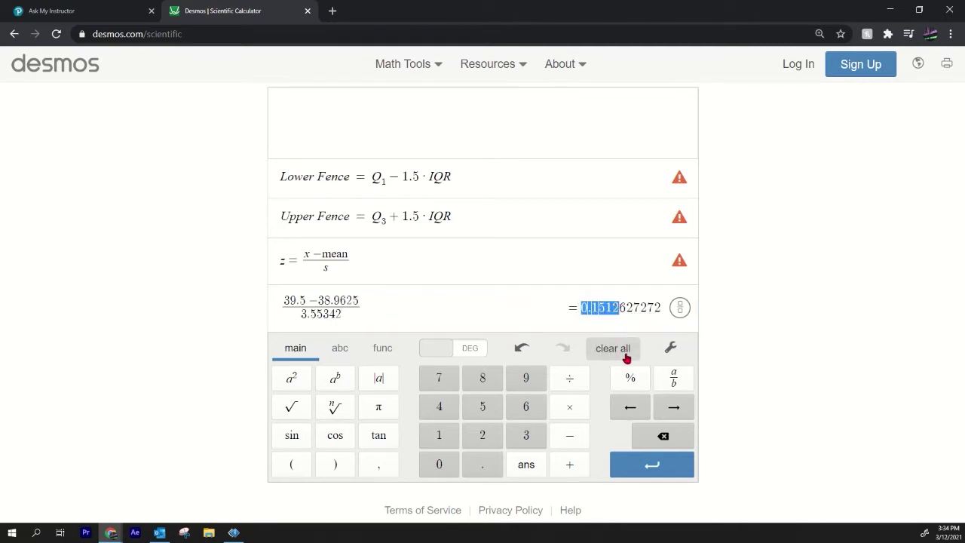
left_click(622, 309)
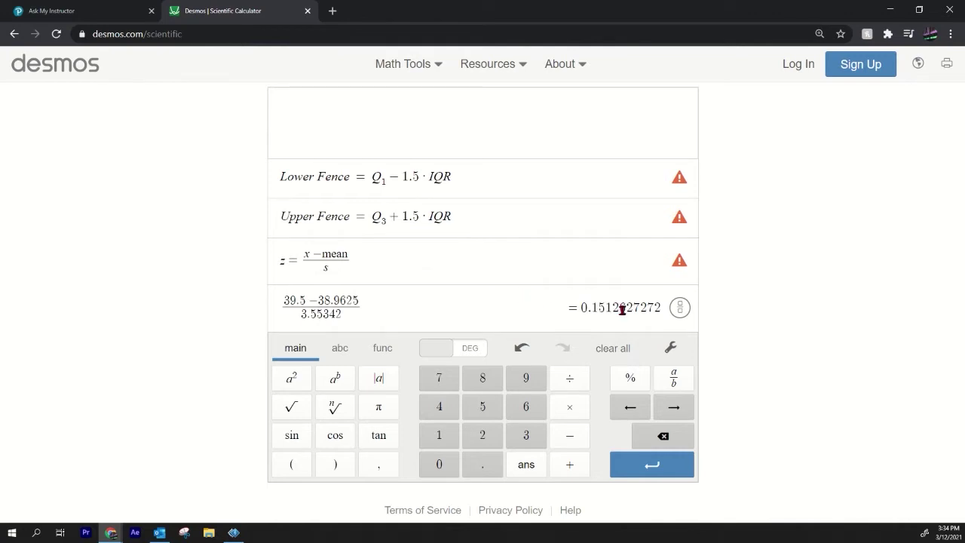
left_click_drag(622, 309, 634, 309)
left_click(104, 6)
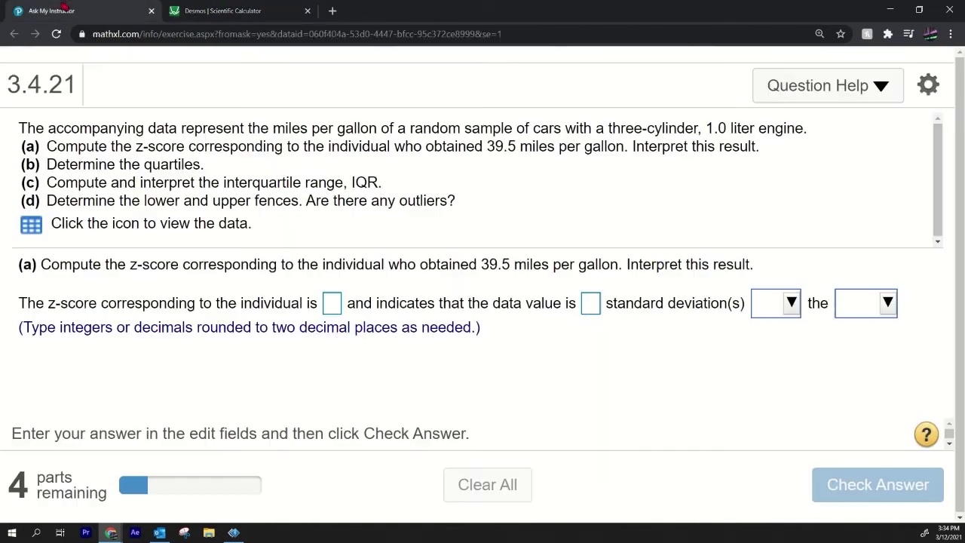
- Answer z-score 0.15, 0.15 standard deviations above the mean, and check part (a)
left_click(333, 310)
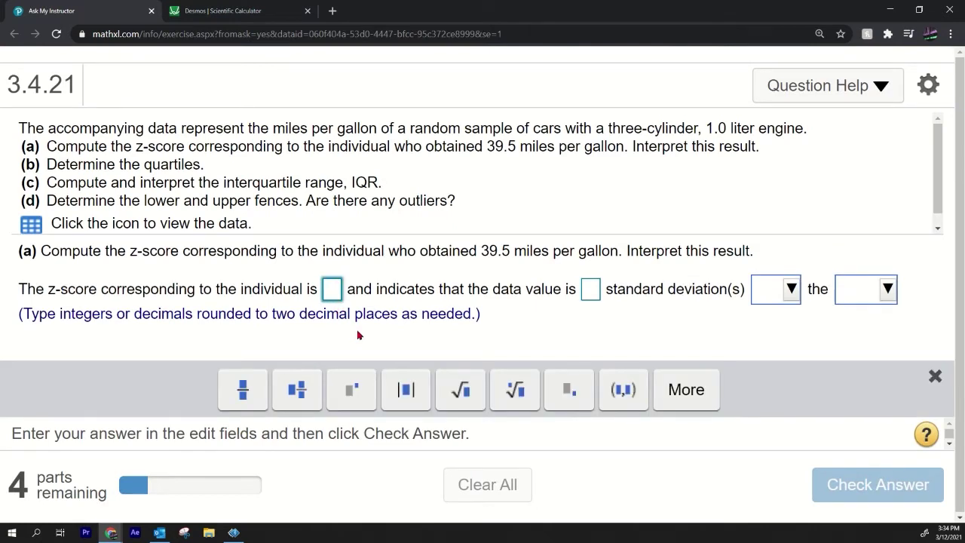
type("0.15")
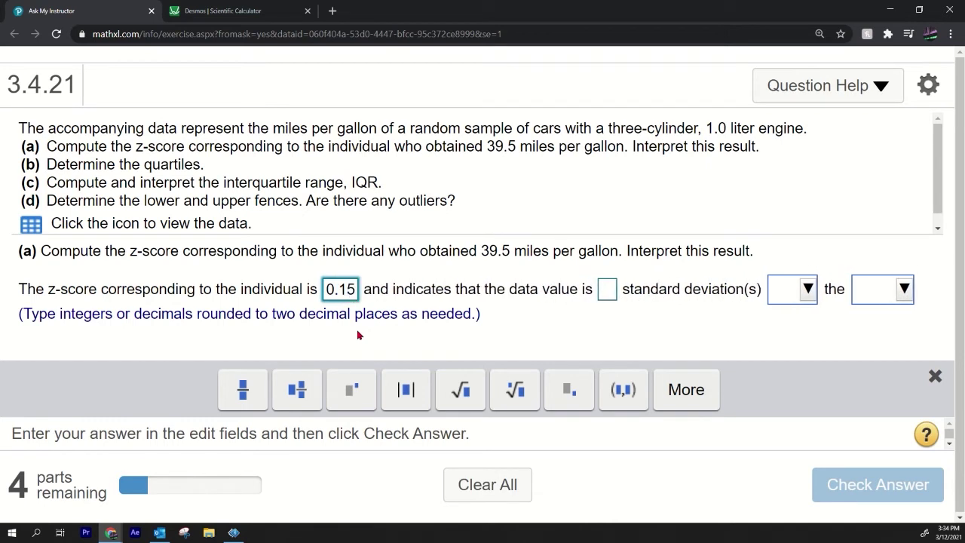
type("13 ")
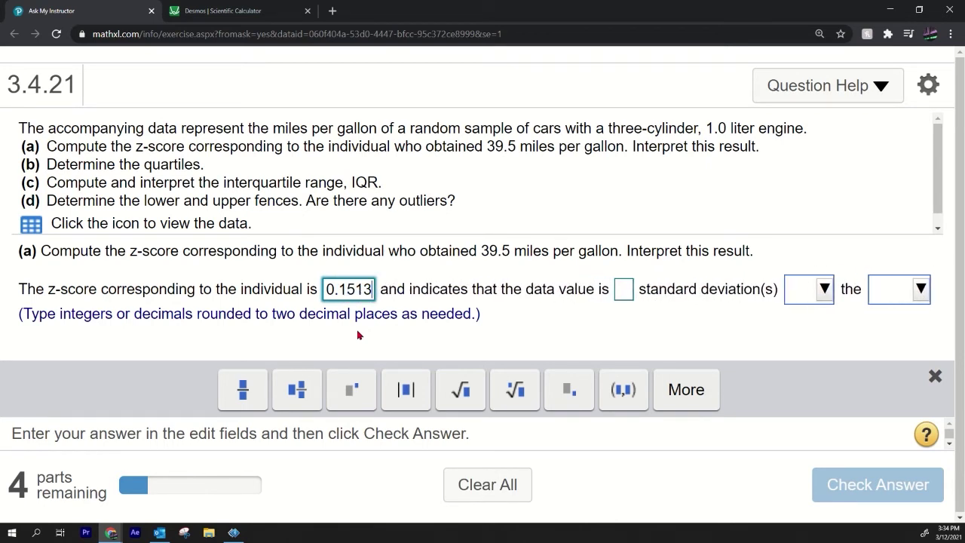
type("= =")
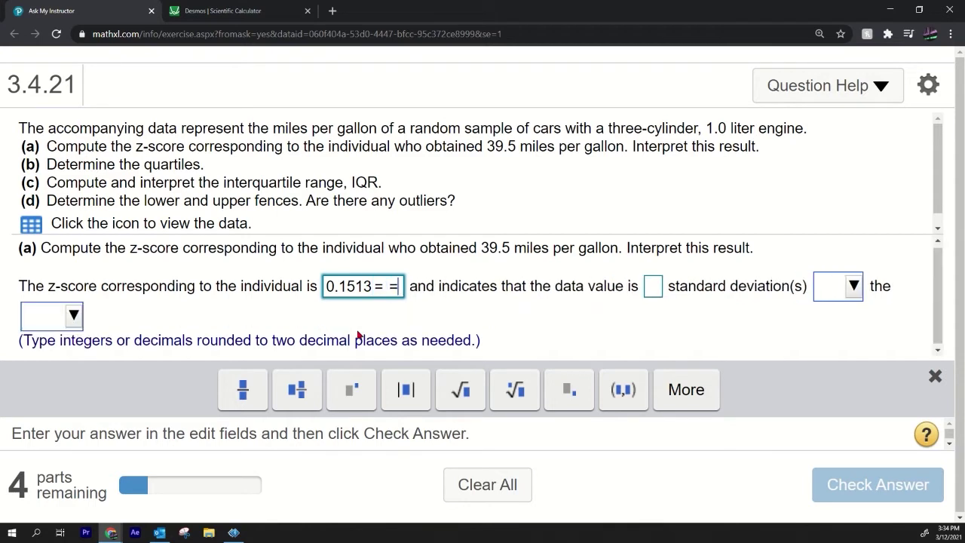
key("BackSpace")
key("BackSpace")
key("BackSpace")
key("BackSpace")
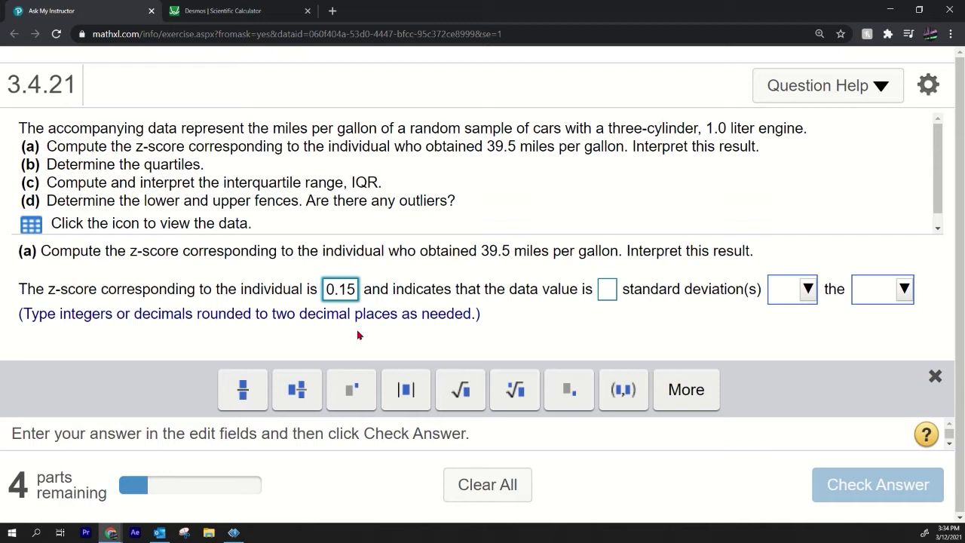
left_click(606, 295)
type("0.15")
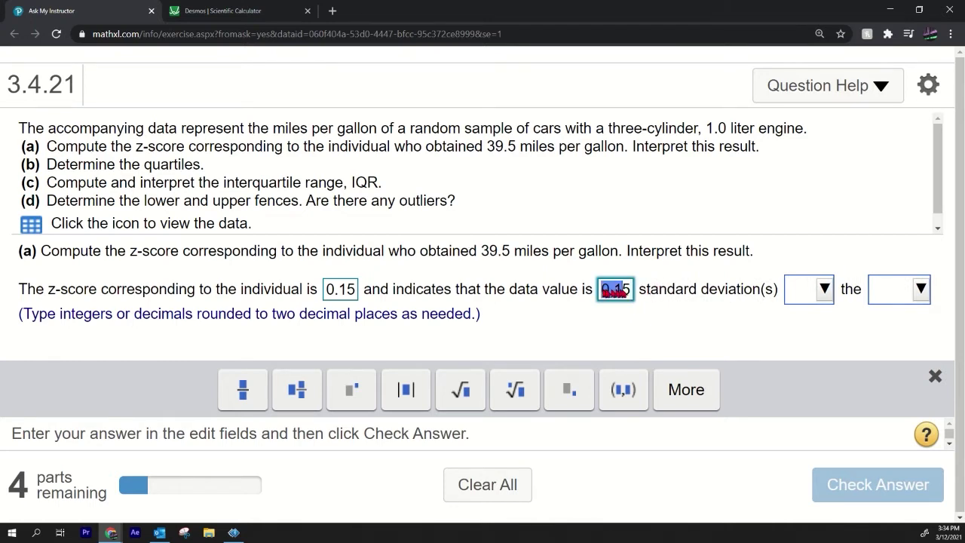
left_click(809, 289)
left_click(825, 340)
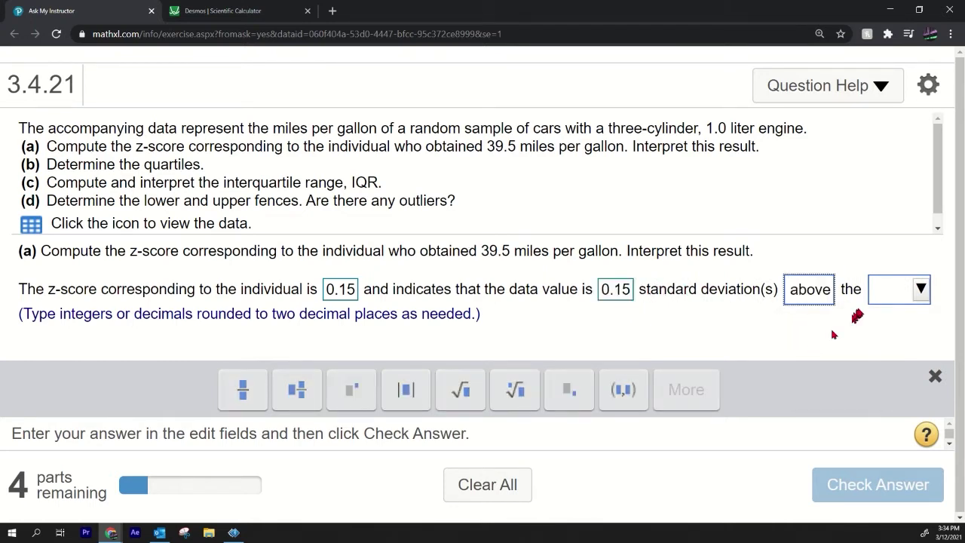
left_click(884, 295)
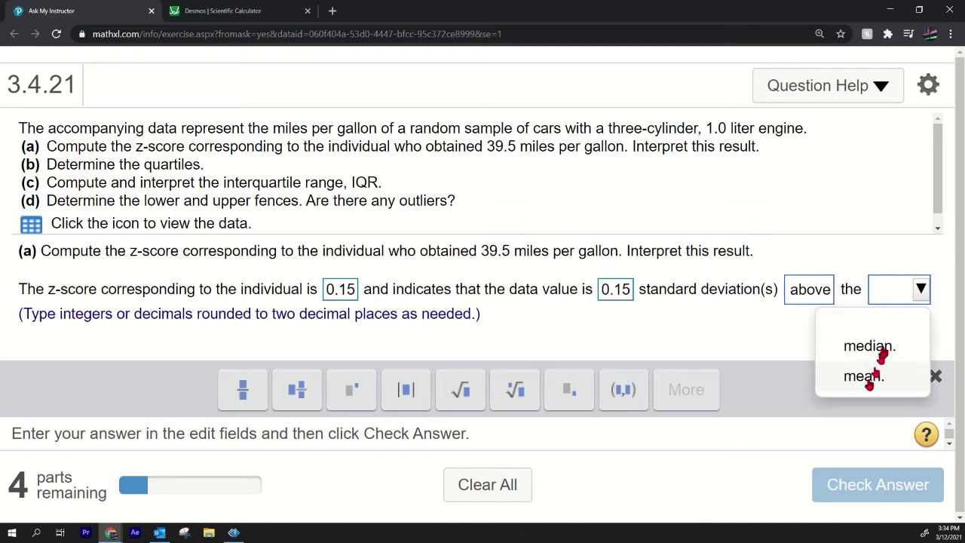
left_click(865, 372)
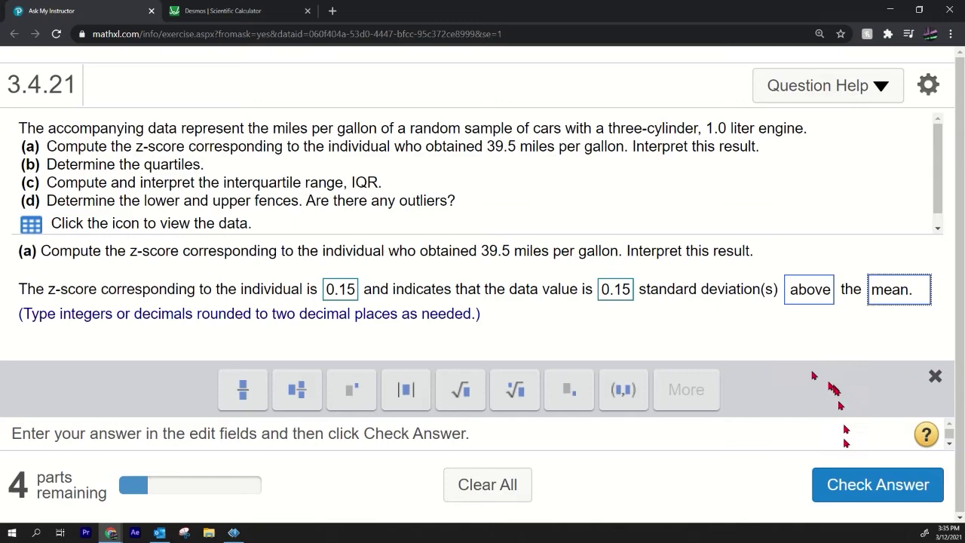
left_click(852, 486)
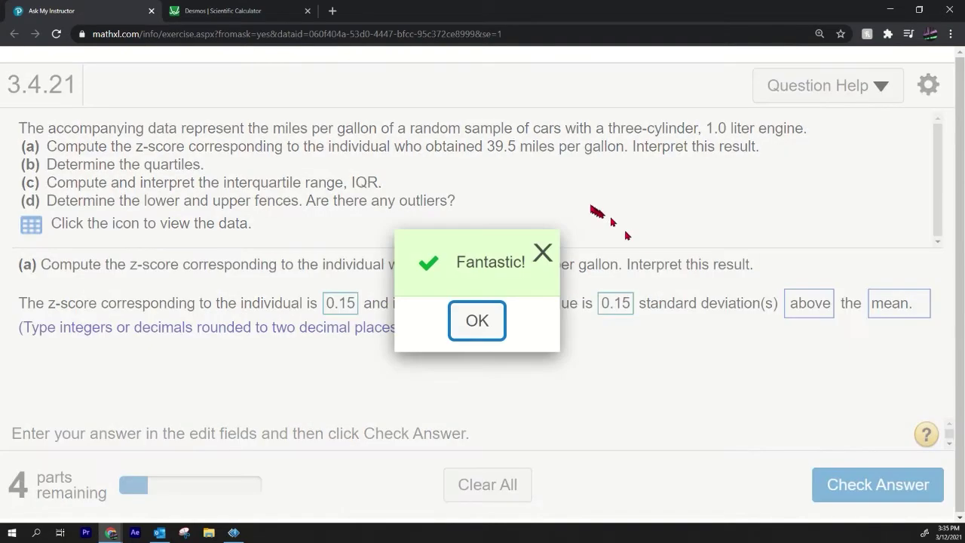
left_click(481, 322)
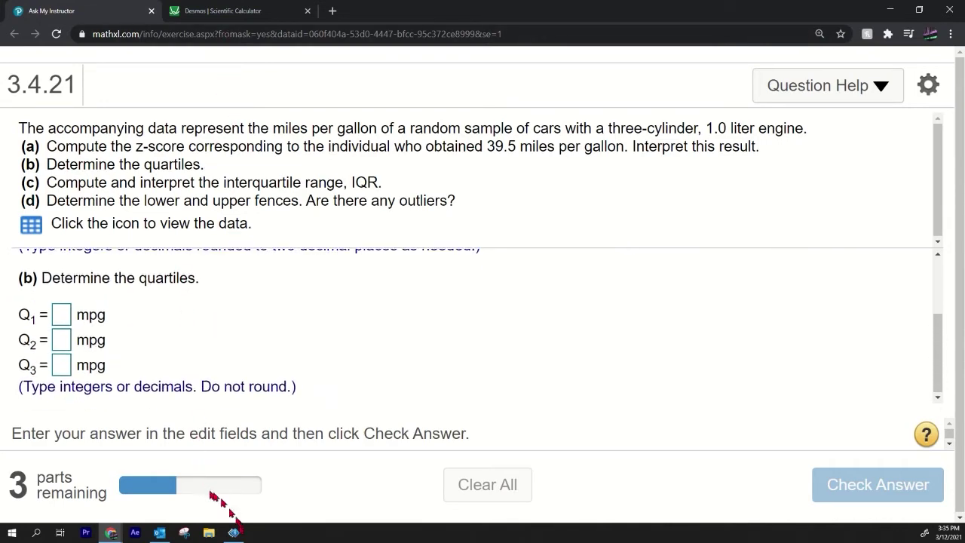
- Reopen the StatCrunch summary statistics settings for editing
left_click(110, 532)
left_click(367, 490)
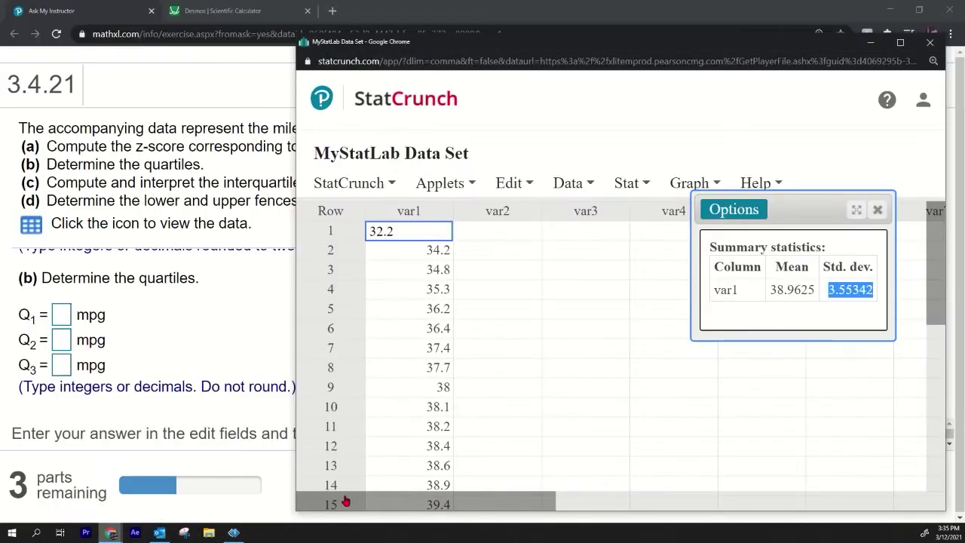
left_click(733, 210)
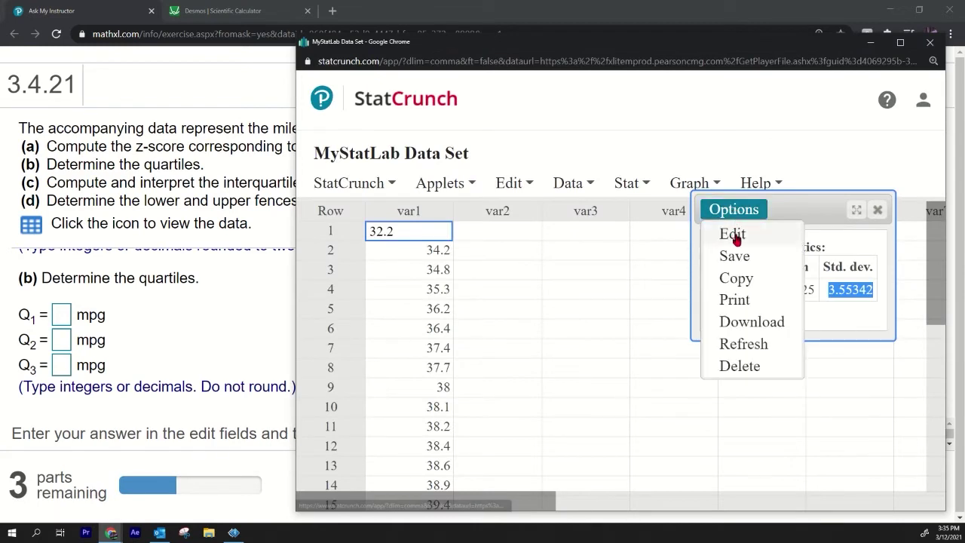
left_click(733, 233)
scroll(395, 352, "down", 1)
scroll(395, 352, "down", 2)
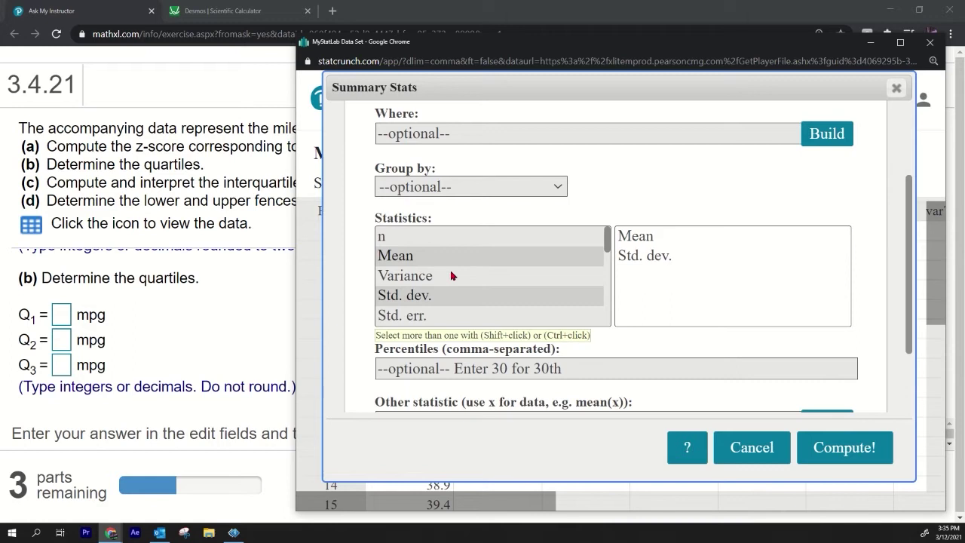
left_click(500, 263)
- Select Median, Q1 and Q3 and compute: median 38.5, Q1 36.9, Q3 40.9
scroll(470, 297, "down", 3)
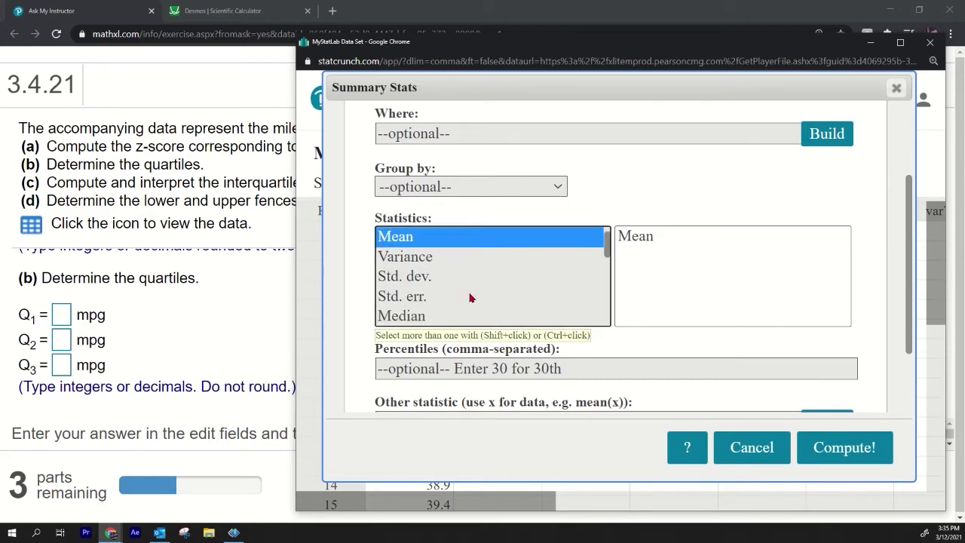
left_click(417, 277)
scroll(418, 281, "down", 3)
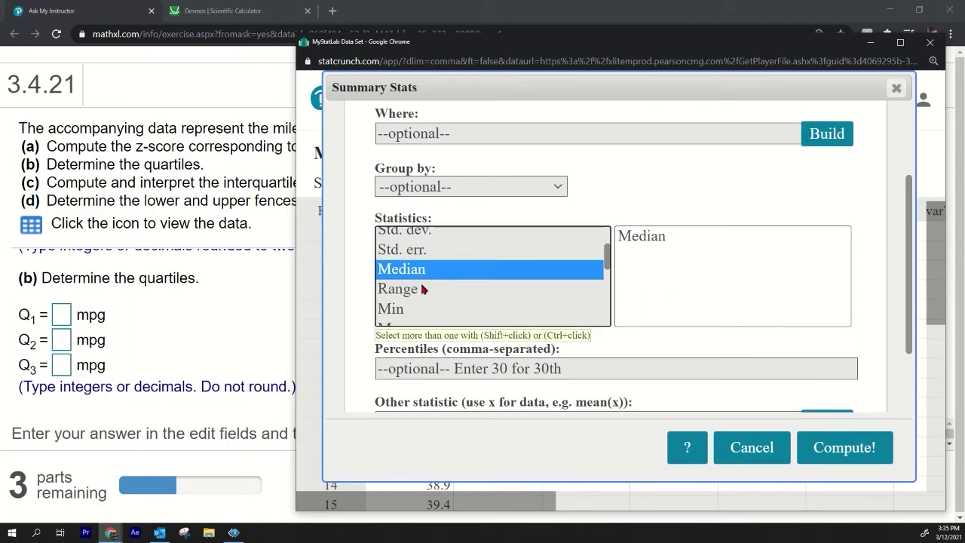
left_click(399, 269)
scroll(403, 268, "down", 2)
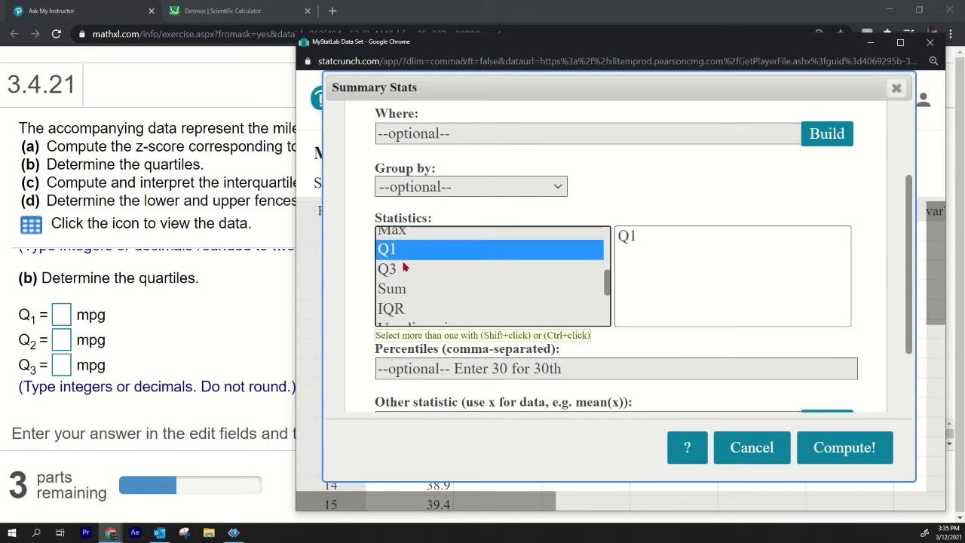
left_click(404, 254, "ctrl")
scroll(444, 316, "up", 3)
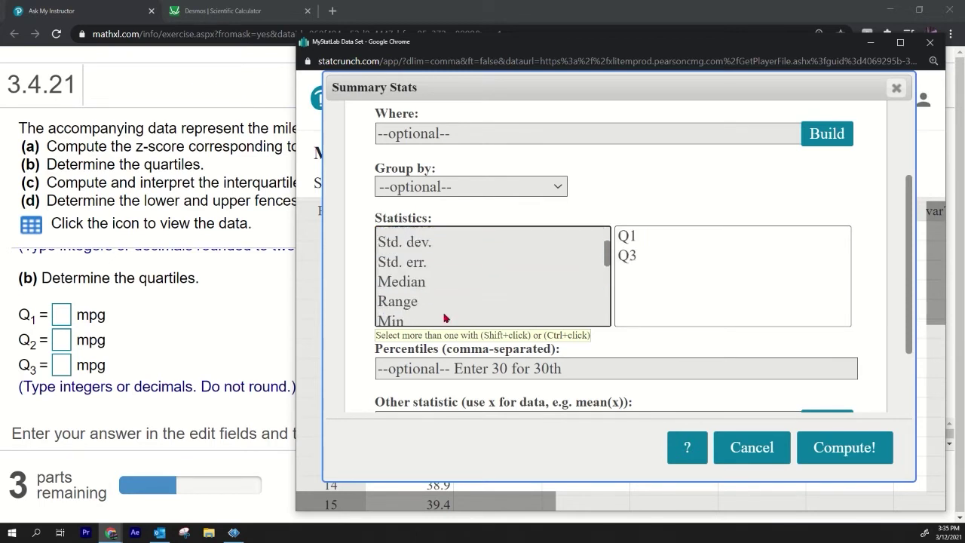
scroll(438, 256, "down", 2)
scroll(434, 245, "up", 1)
scroll(427, 271, "up", 2)
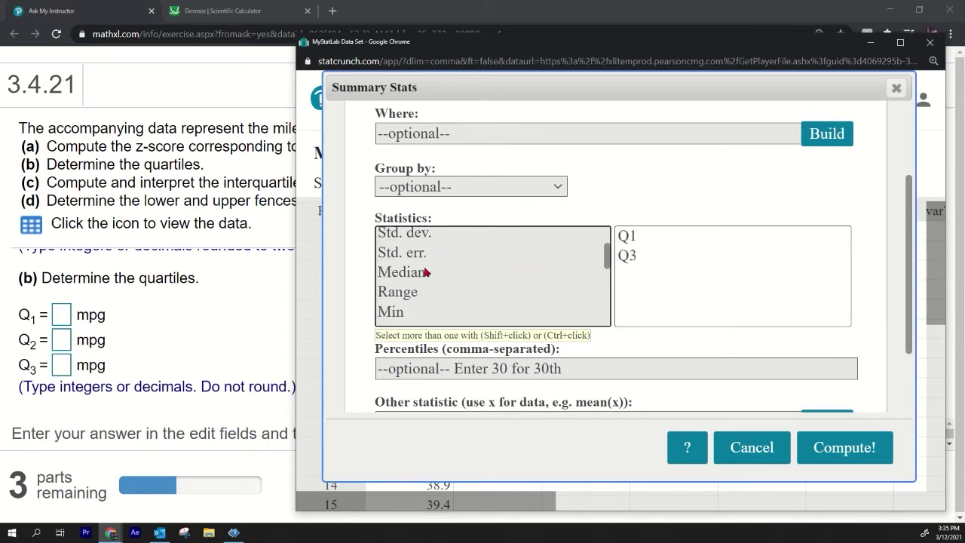
left_click(426, 274)
scroll(429, 274, "down", 3)
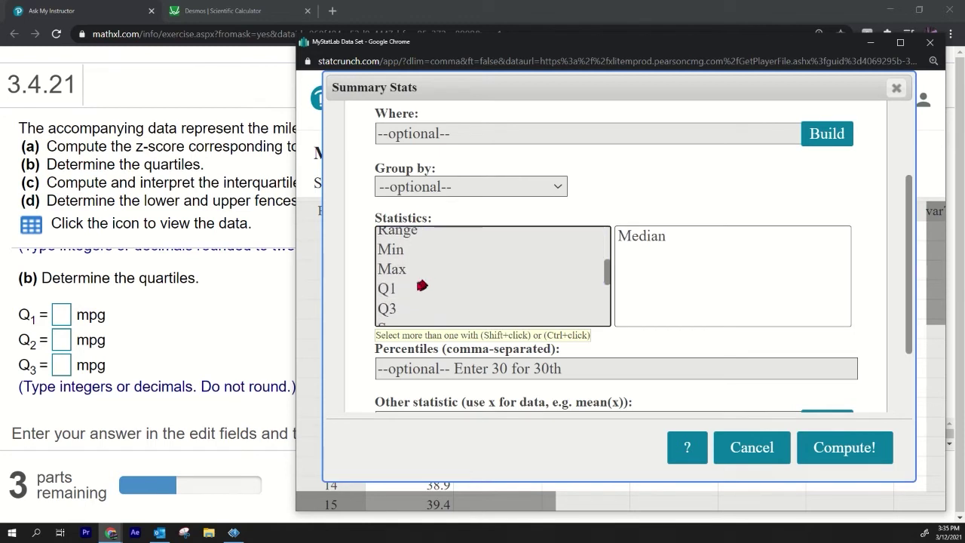
left_click(410, 287, "ctrl")
left_click(413, 307, "ctrl")
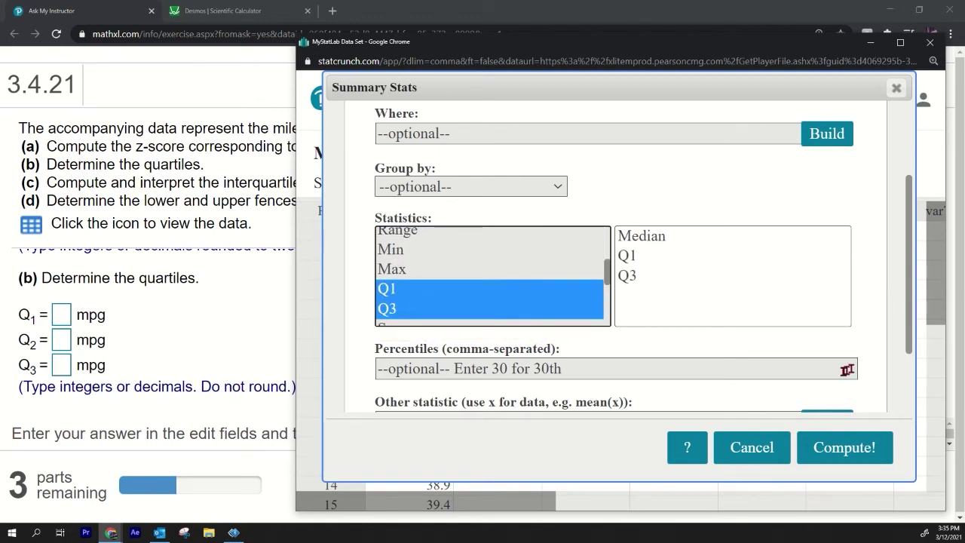
left_click(846, 450)
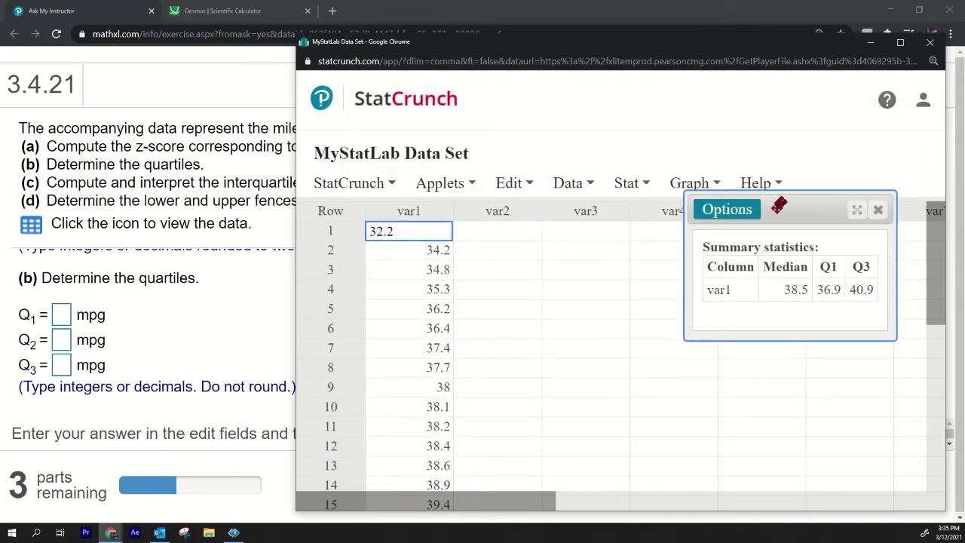
double_click(548, 18)
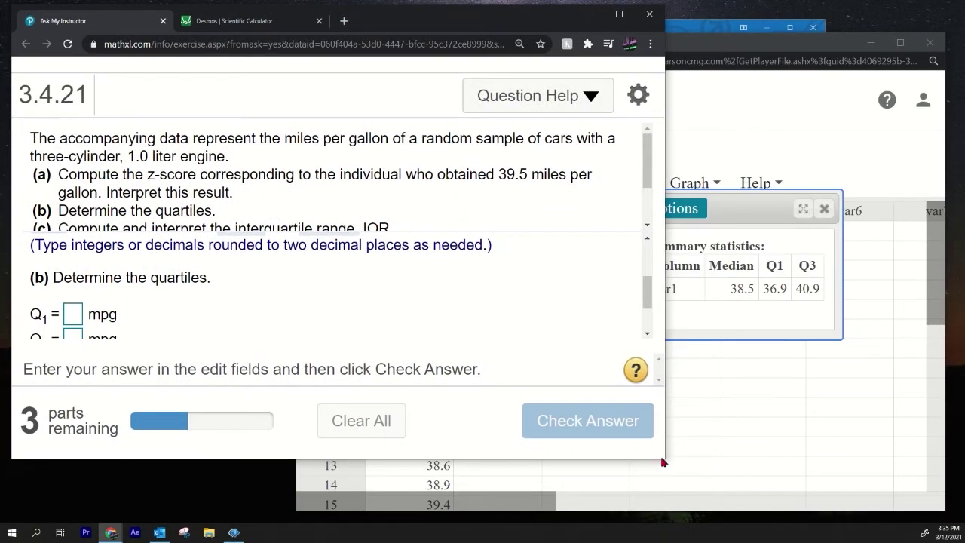
- Enter quartiles Q1 36.9, Q2 38.5 and Q3 40.9 and submit them
left_click_drag(666, 459, 636, 513)
left_click(75, 346)
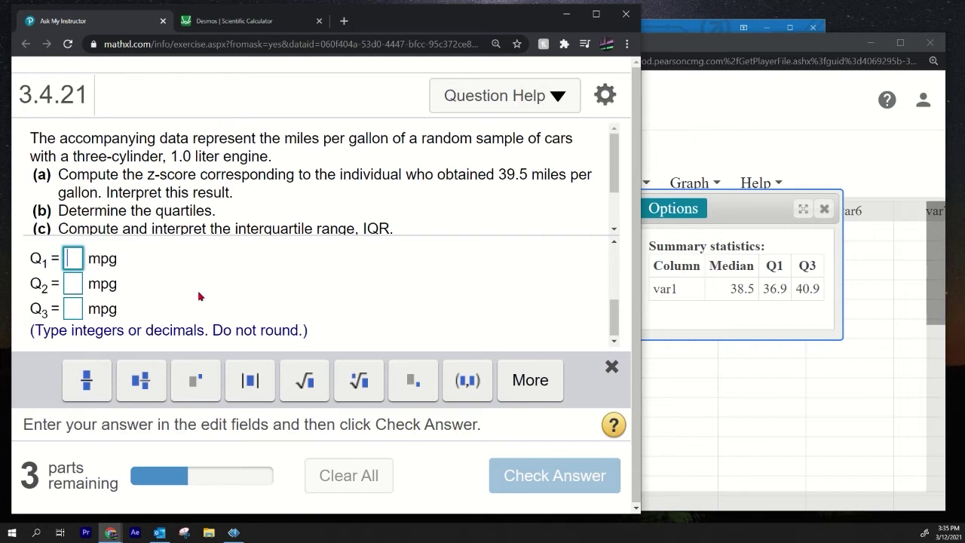
type("36.9")
key("Tab")
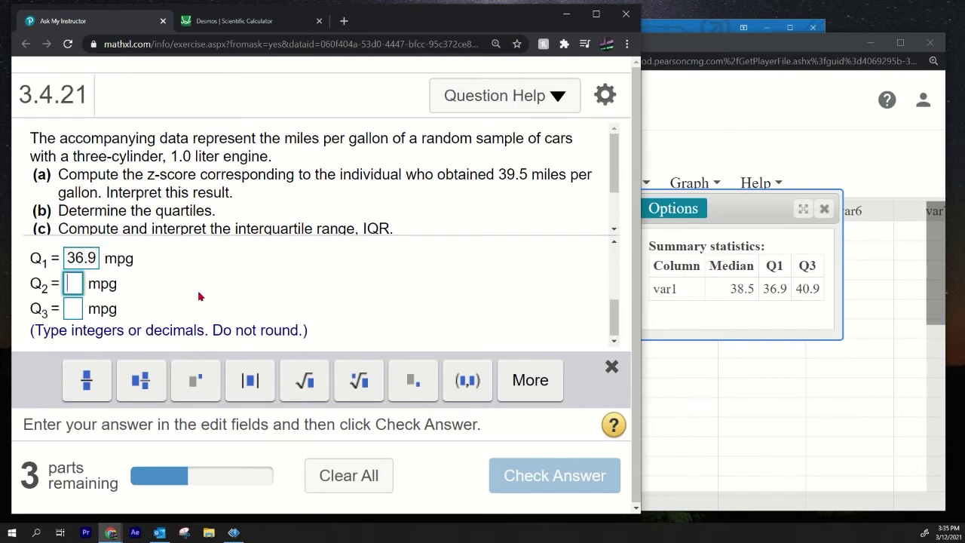
type("3")
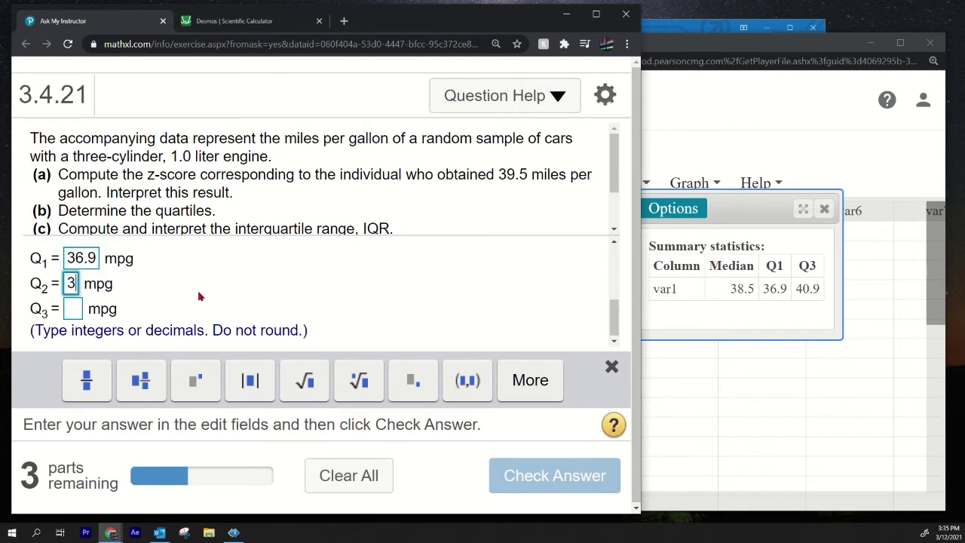
type("8.5")
key("Tab")
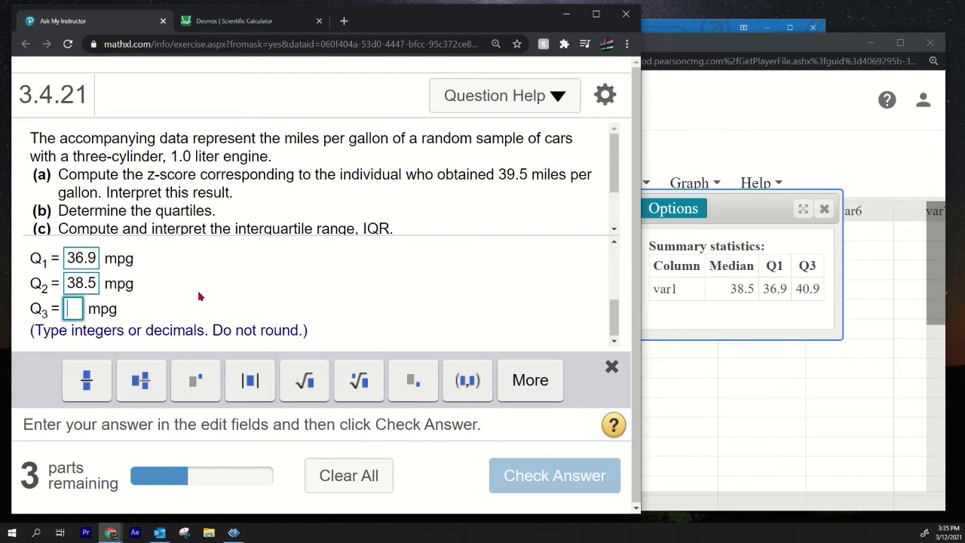
type("40.9")
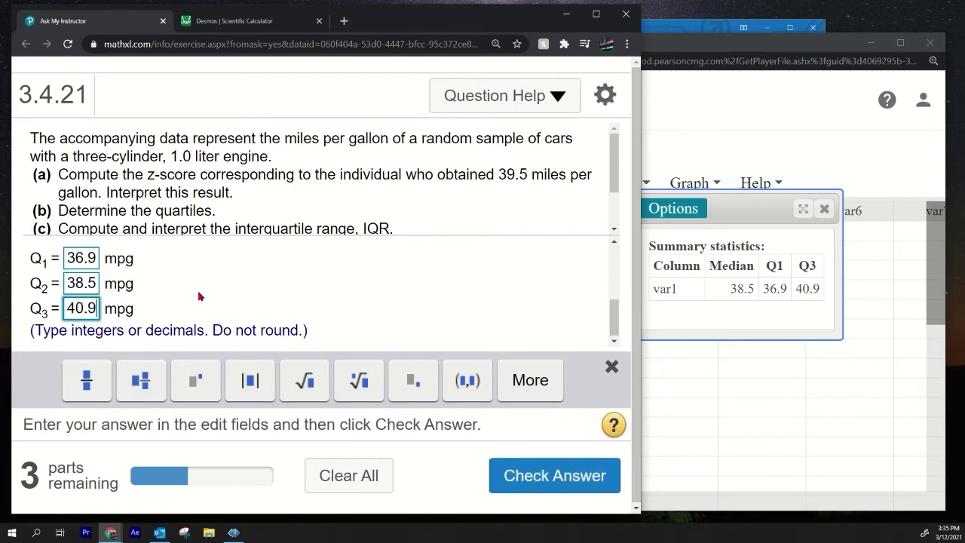
key("Return")
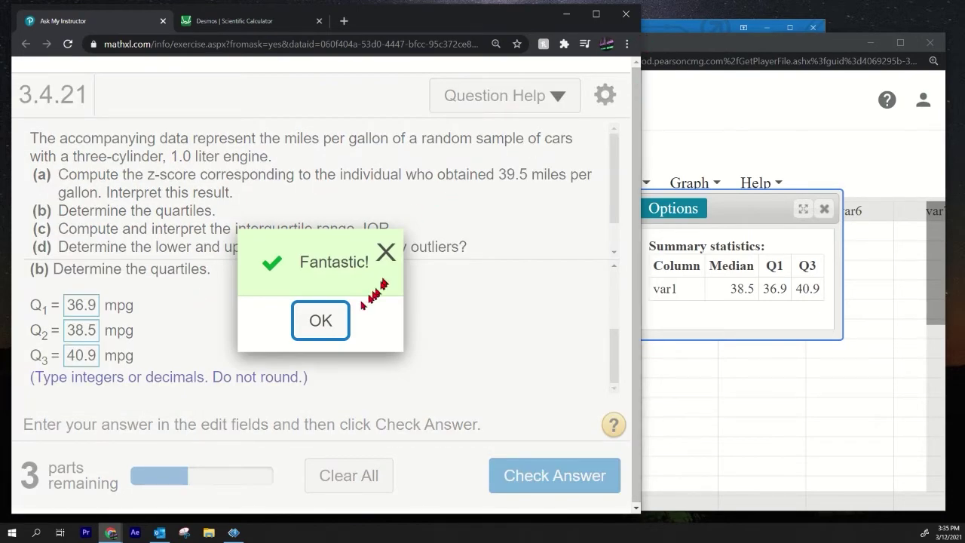
left_click(326, 324)
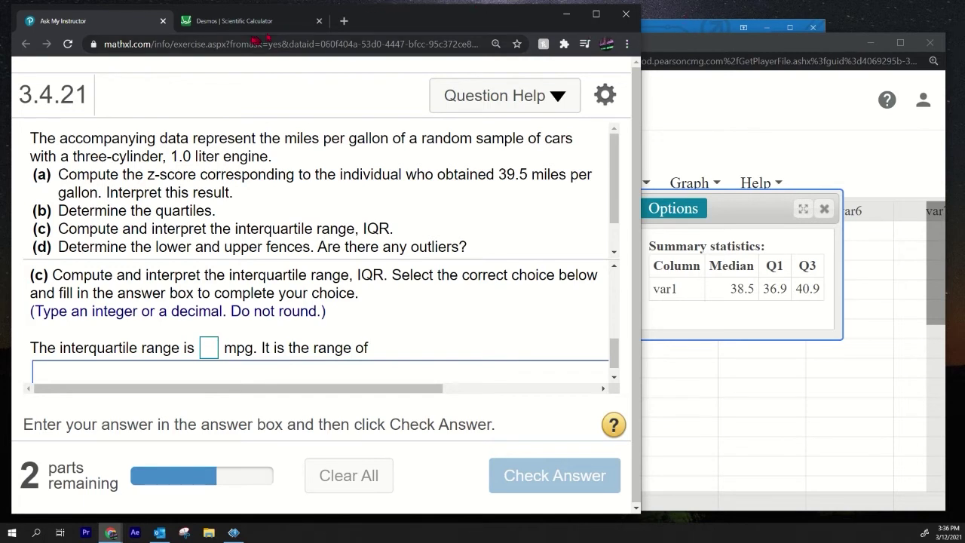
- Add IQR = Q3 − Q1 in Desmos and compute 40.9 − 36.9 = 4
left_click(233, 21)
left_click(147, 351)
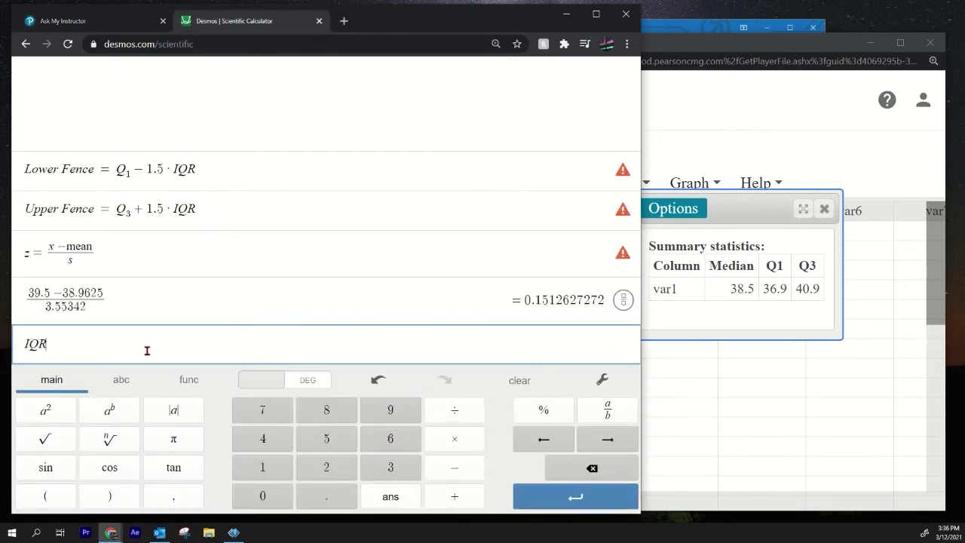
type("IQR = Q3 − Q1")
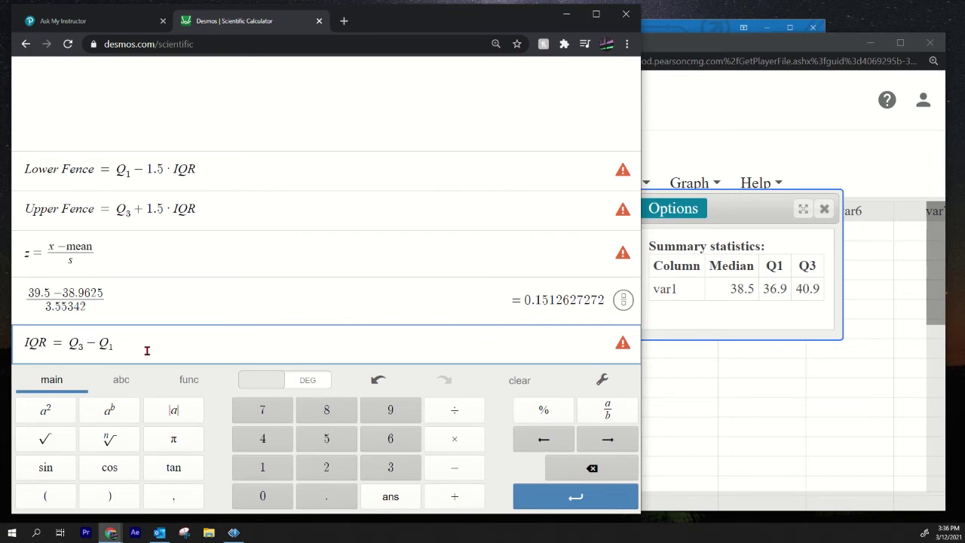
key("Return")
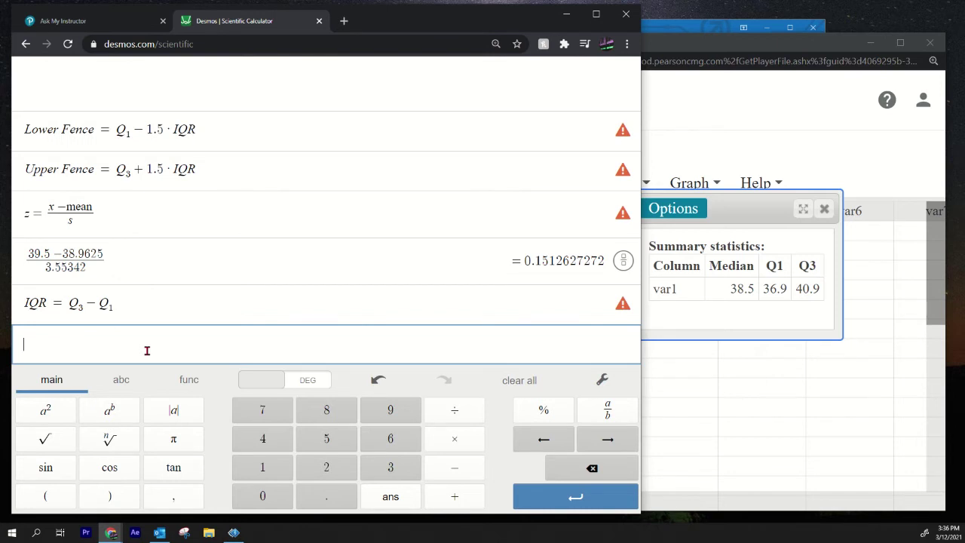
type("40.9-36.")
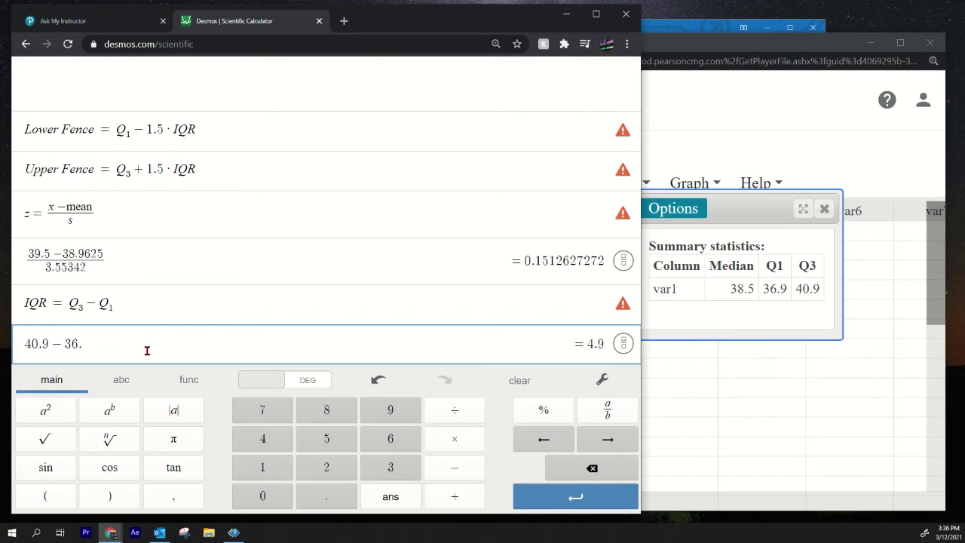
type("9")
key("Return")
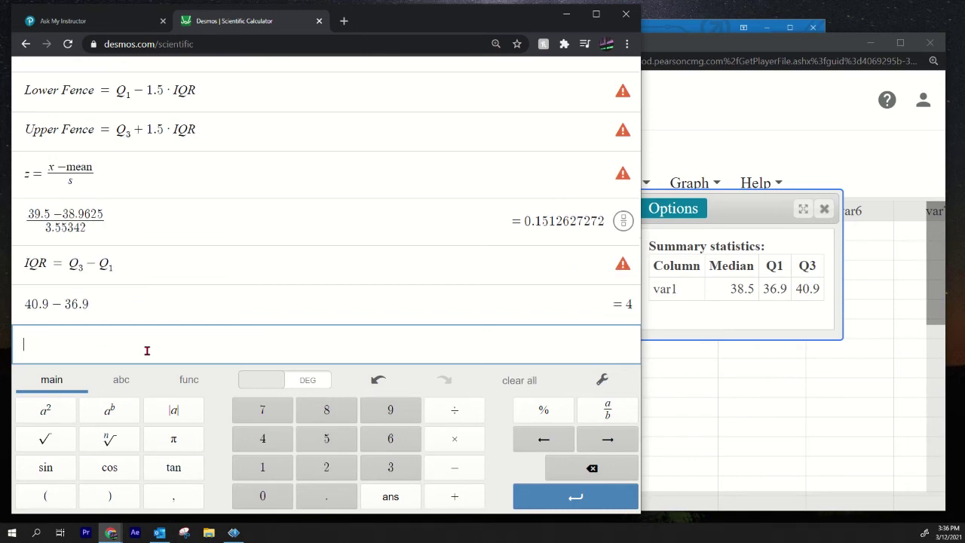
left_click(731, 153)
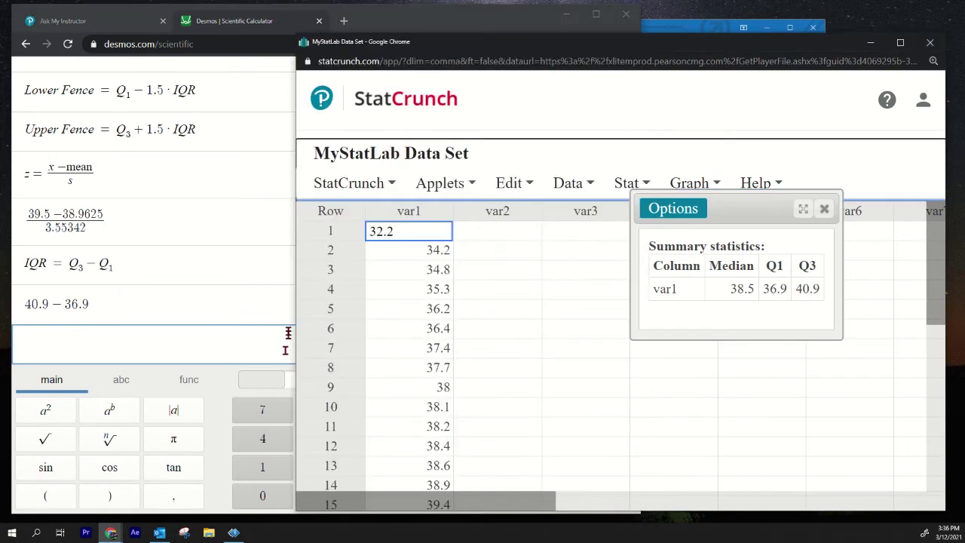
- Enter 4 as the interquartile range in MathXL part (c)
left_click(68, 21)
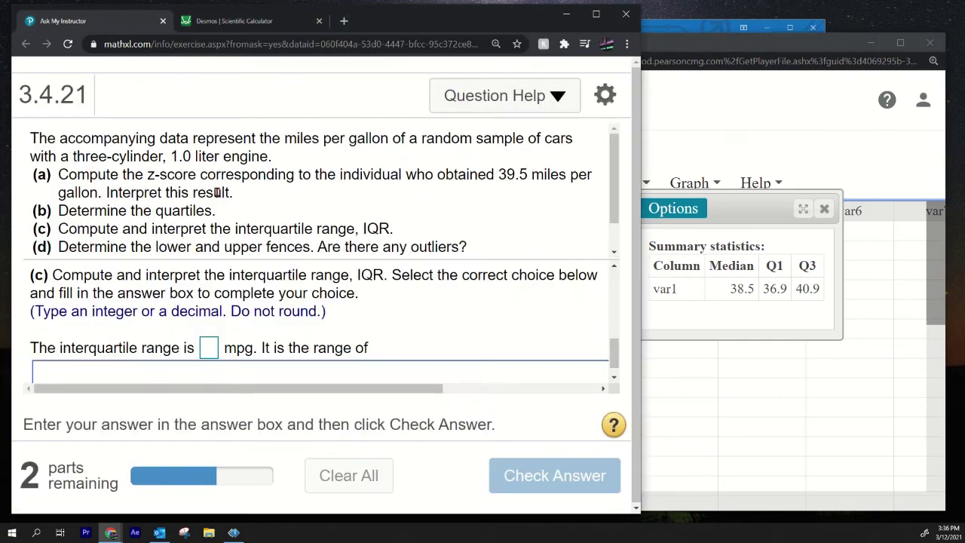
left_click(214, 349)
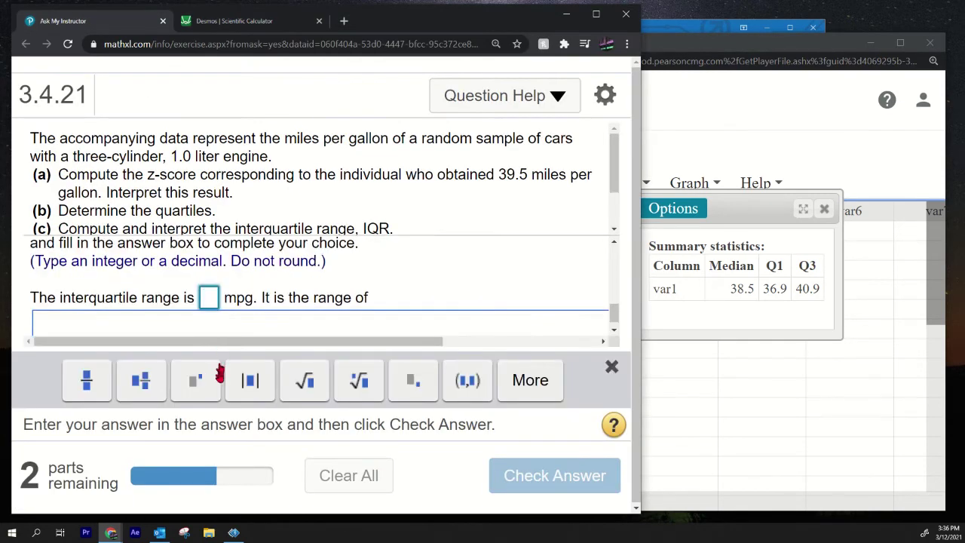
type("4")
left_click(217, 321)
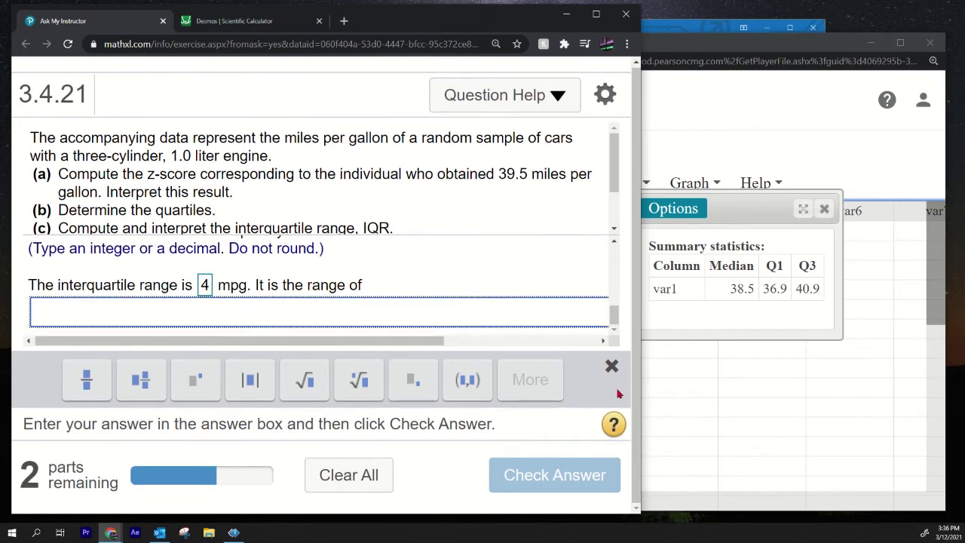
- Add IQR to var1's StatCrunch summary statistics, confirming it equals 4
left_click(673, 208)
left_click(670, 232)
scroll(584, 315, "down", 3)
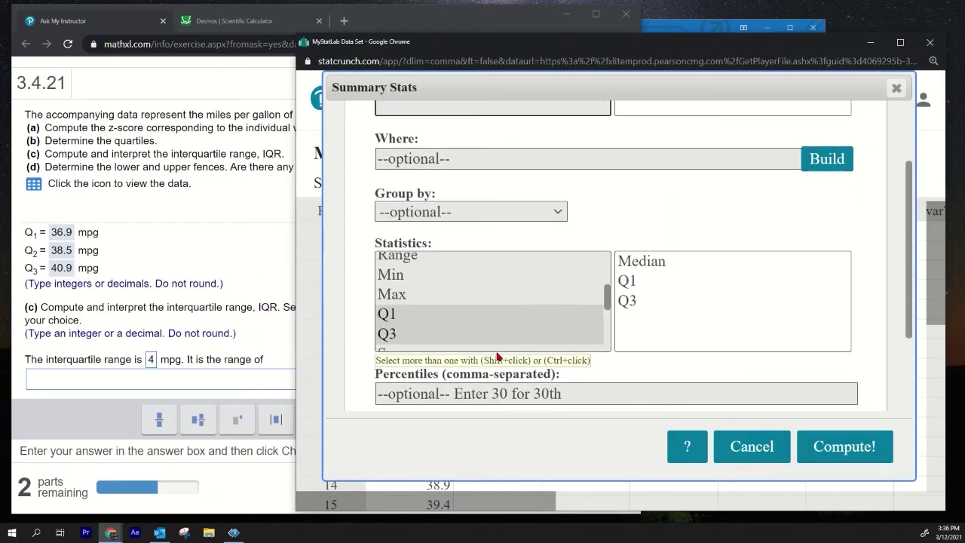
left_click_drag(612, 217, 601, 237)
left_click(399, 208, "ctrl")
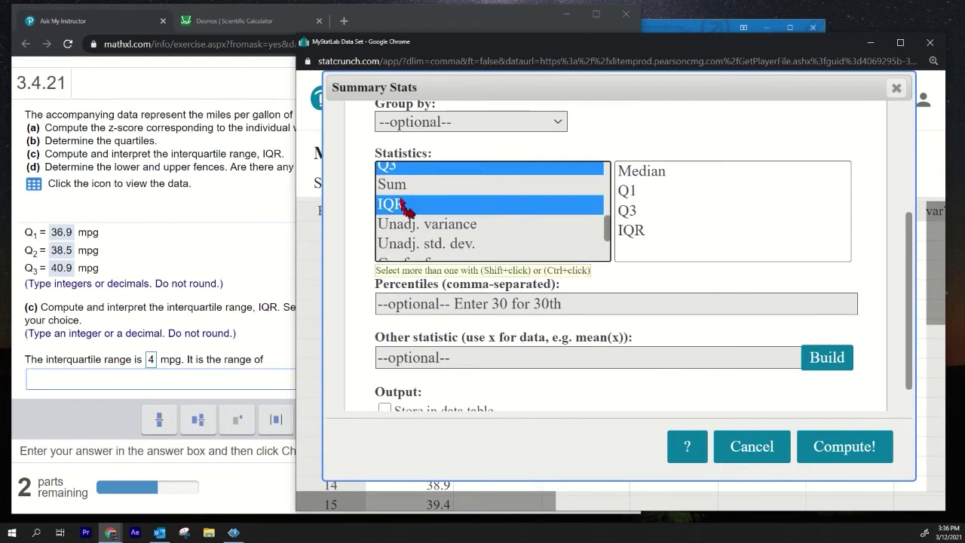
left_click(829, 446)
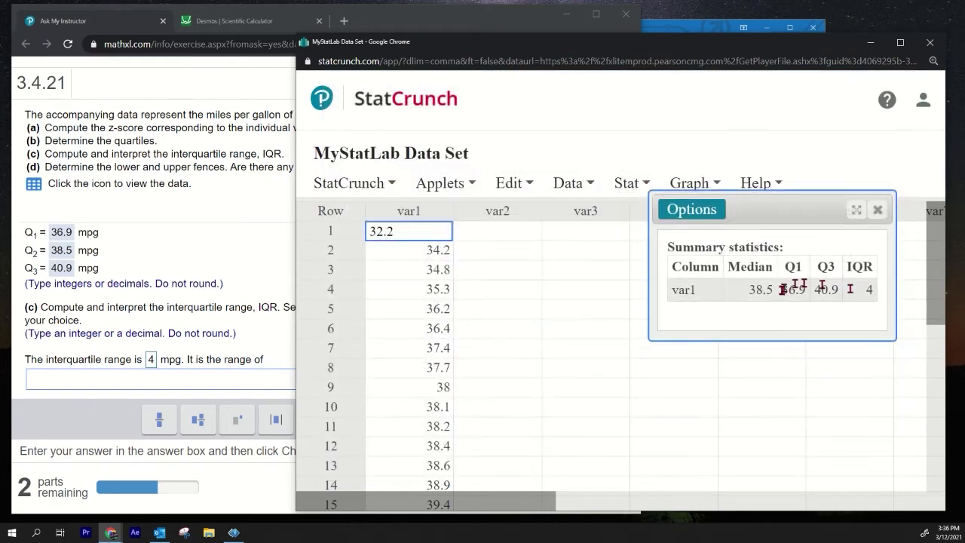
double_click(869, 289)
- Describe the IQR as spanning the middle 50% of the observations and check part (c)
left_click(175, 330)
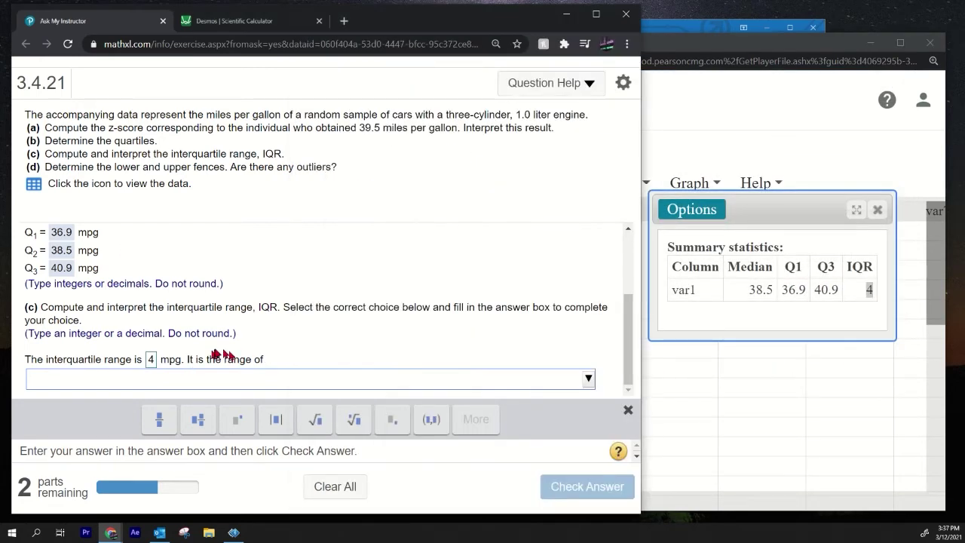
left_click(518, 379)
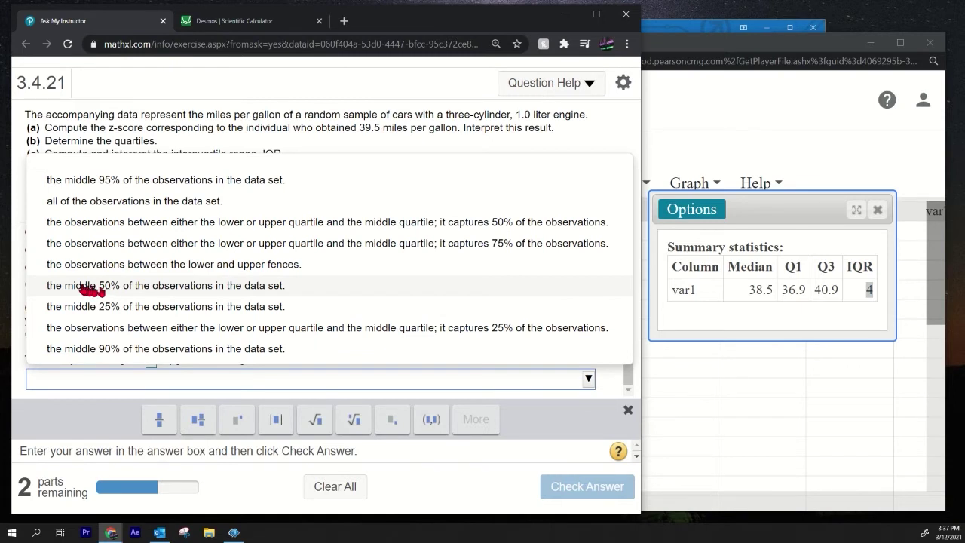
left_click(91, 286)
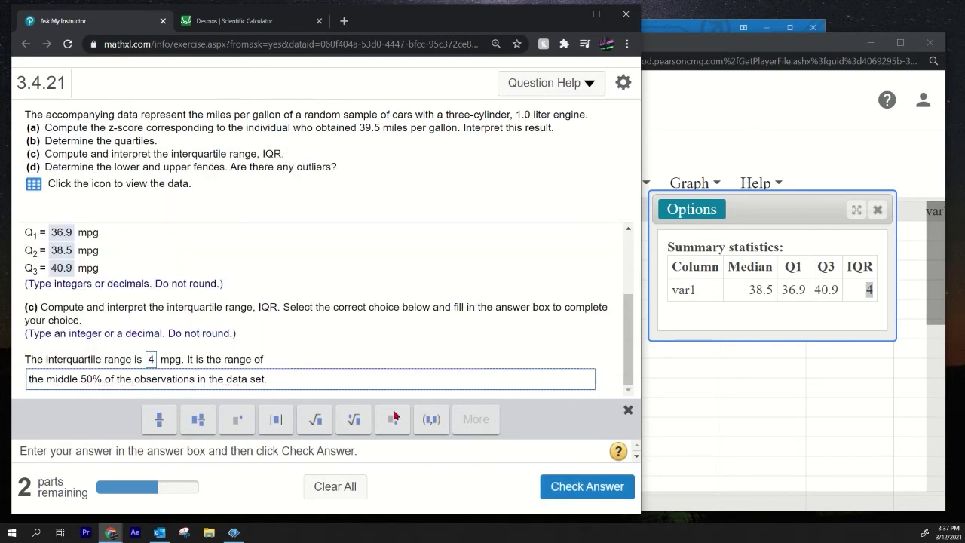
left_click(576, 490)
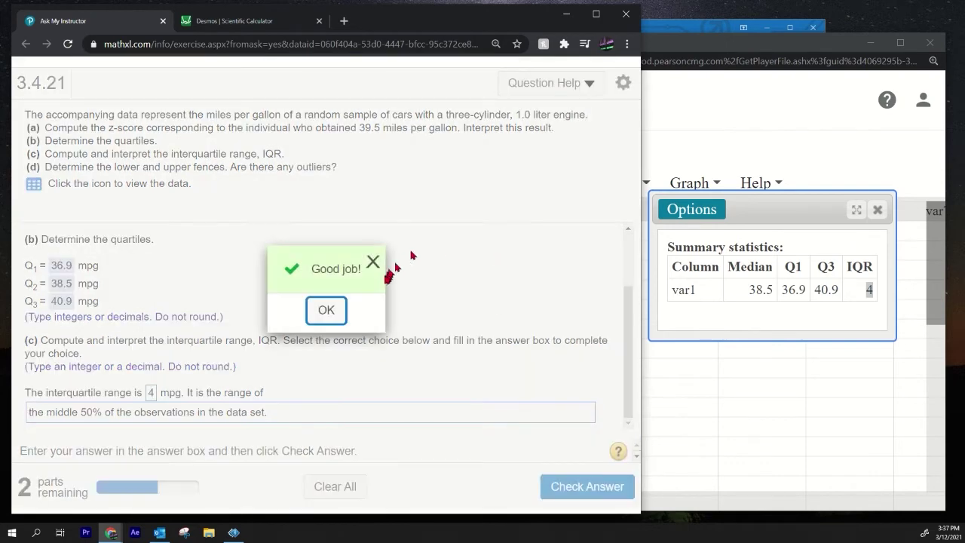
left_click(326, 310)
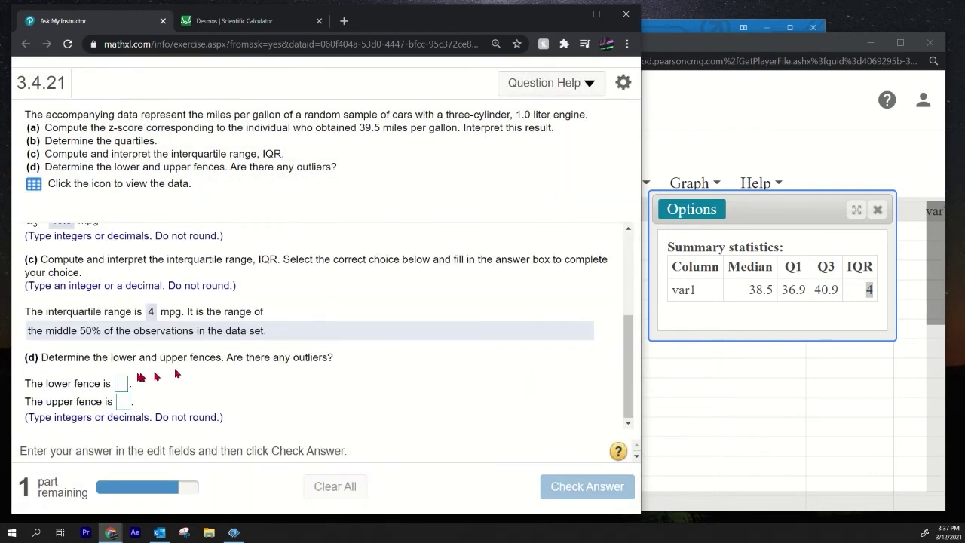
left_click_drag(101, 357, 322, 357)
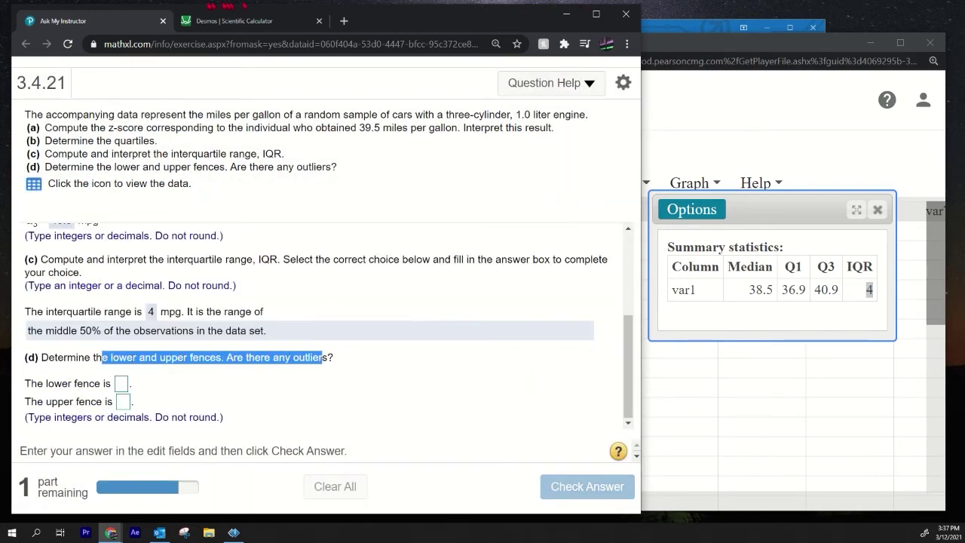
left_click(226, 21)
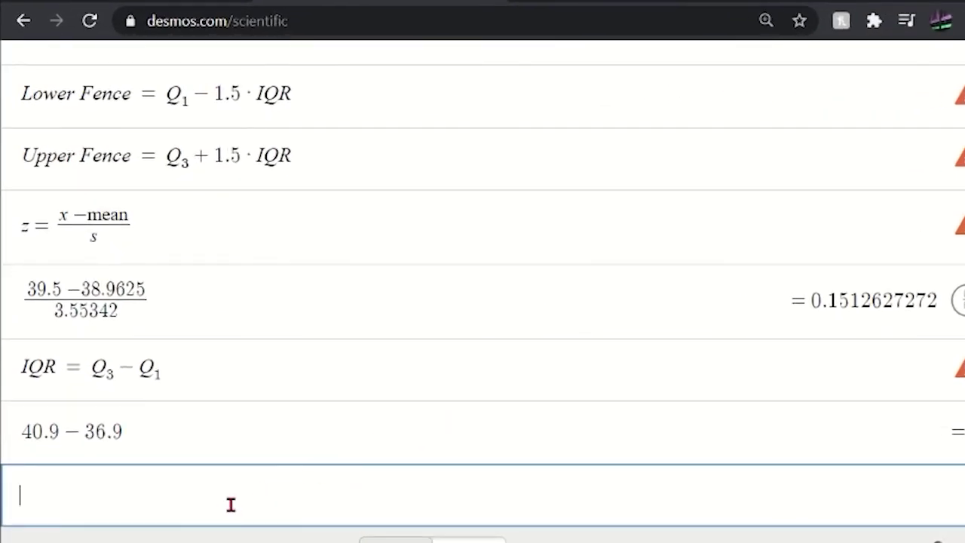
- Compute the lower fence 36.9-1.5*4 = 30.9 in a new row under Lower Fence
left_click(325, 144)
left_click(329, 106)
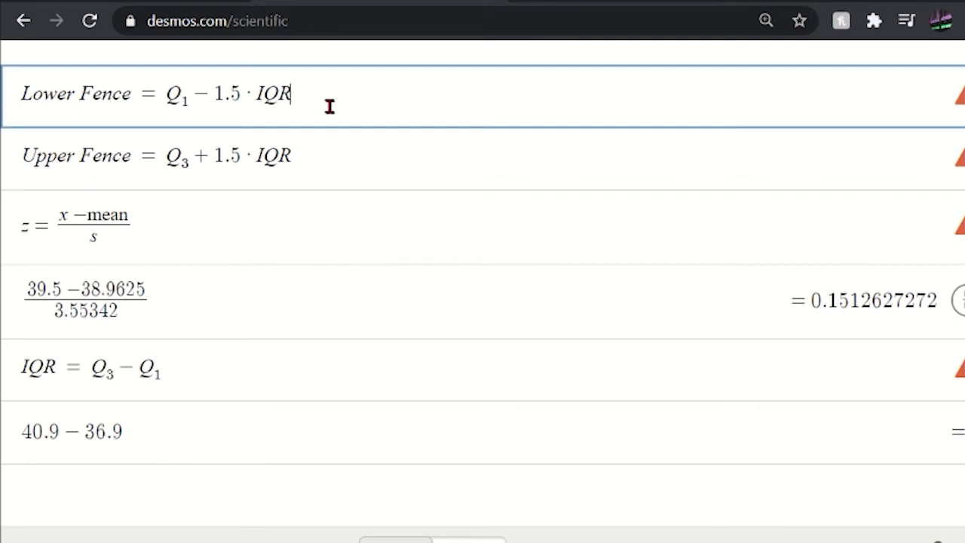
key("Return")
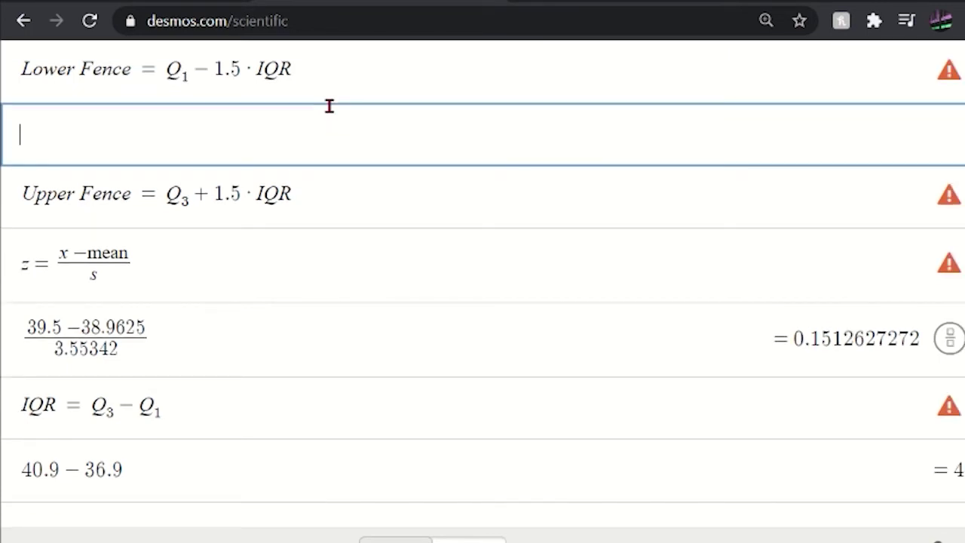
type("36.9-1.5")
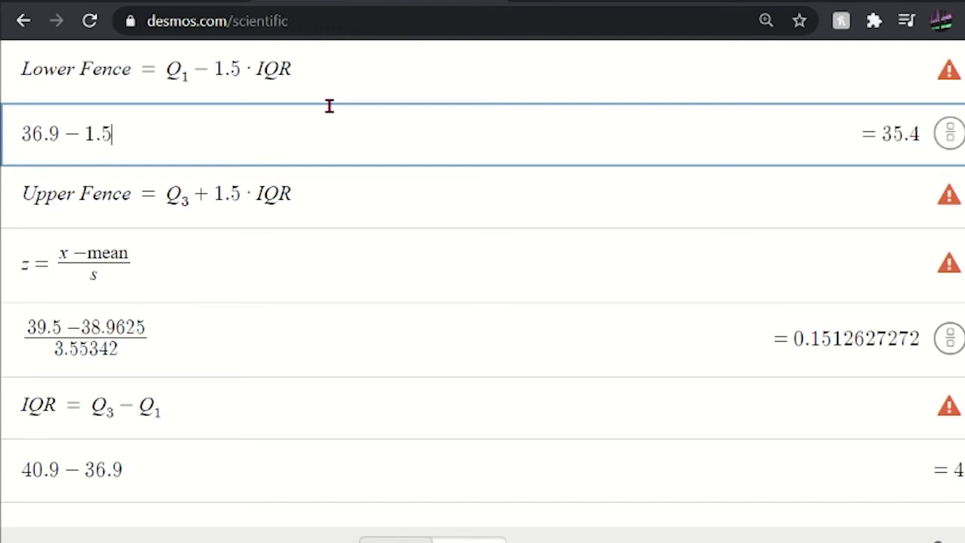
type("*4")
key("Return")
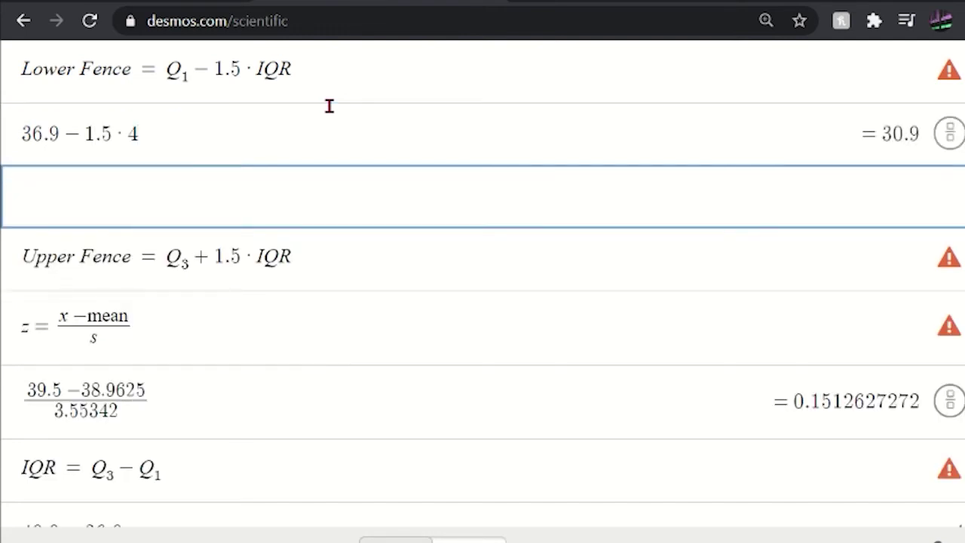
key("BackSpace")
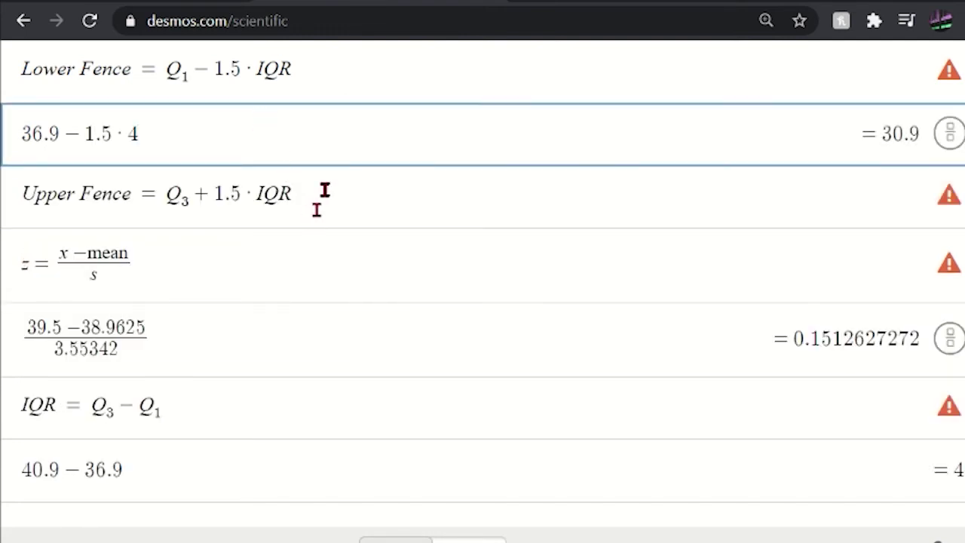
- Copy the lower fence expression into a new row under Upper Fence
left_click(324, 190)
key("Return")
left_click(187, 146)
key("ctrl+a")
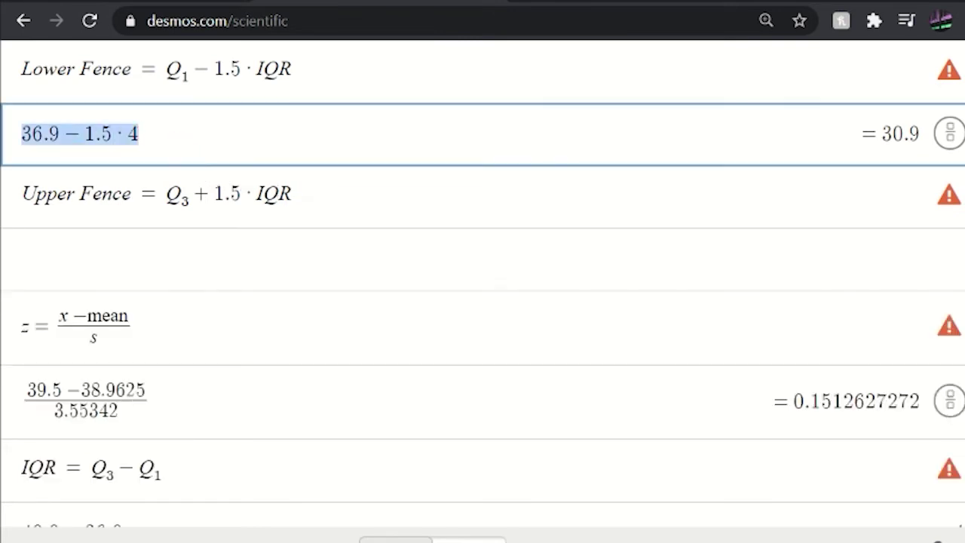
key("ctrl+c")
left_click(90, 260)
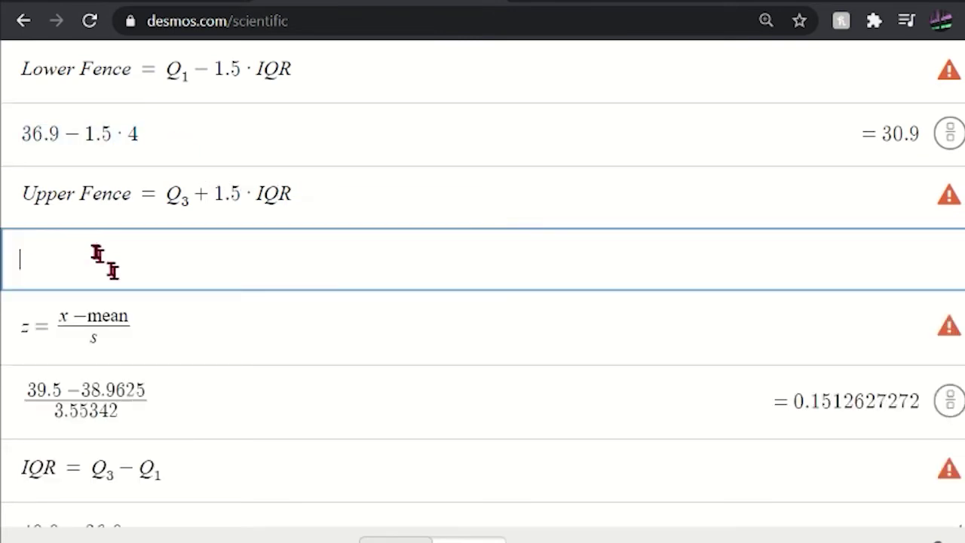
key("ctrl+v")
- Edit the copy to 40.9+1.5*4 for the upper fence 46.9, then select the 30.9 result
left_click(59, 258)
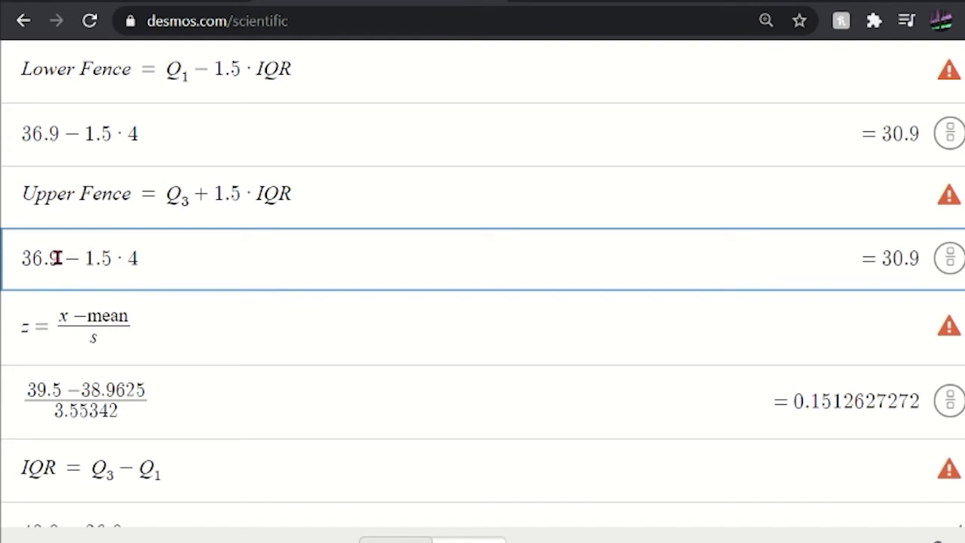
left_click_drag(60, 259, 7, 259)
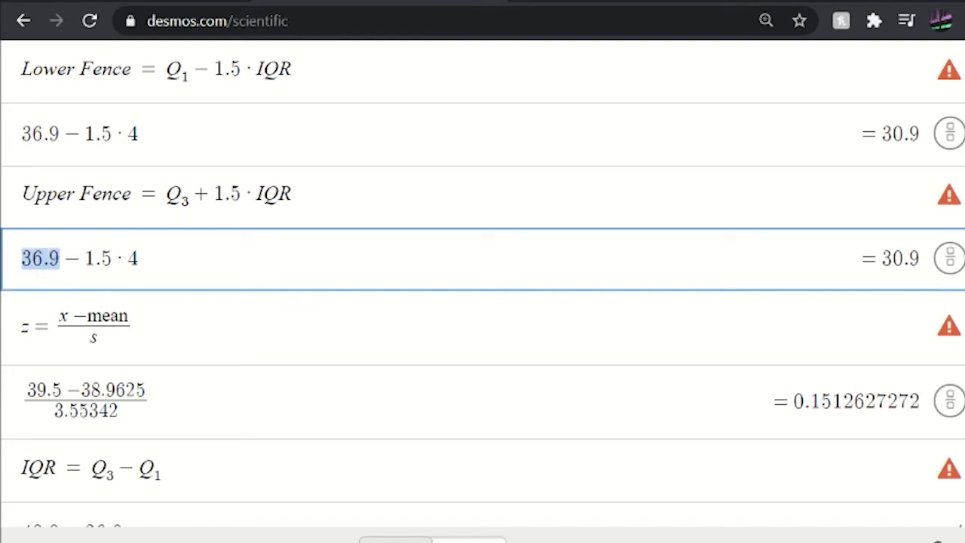
type("40.9")
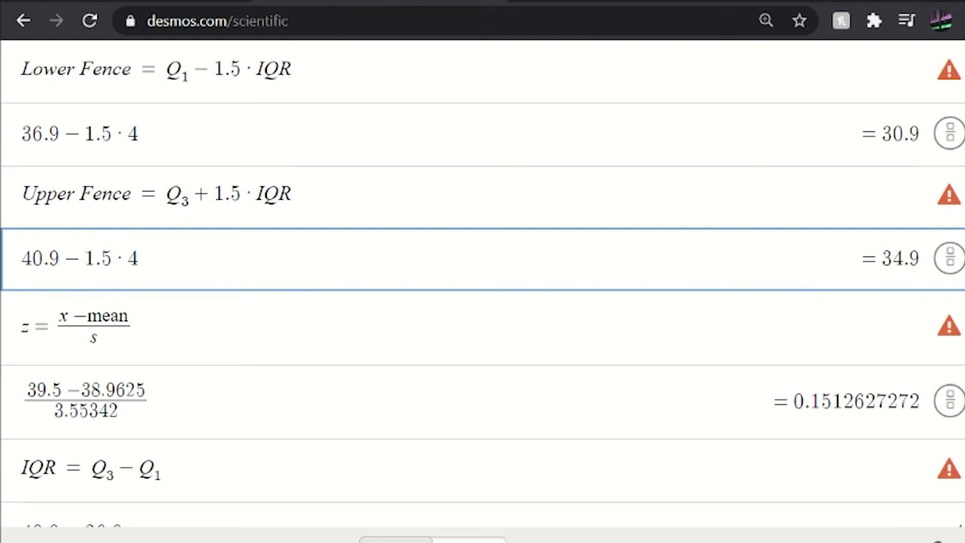
key("Delete")
type("+")
left_click_drag(83, 259, 138, 259)
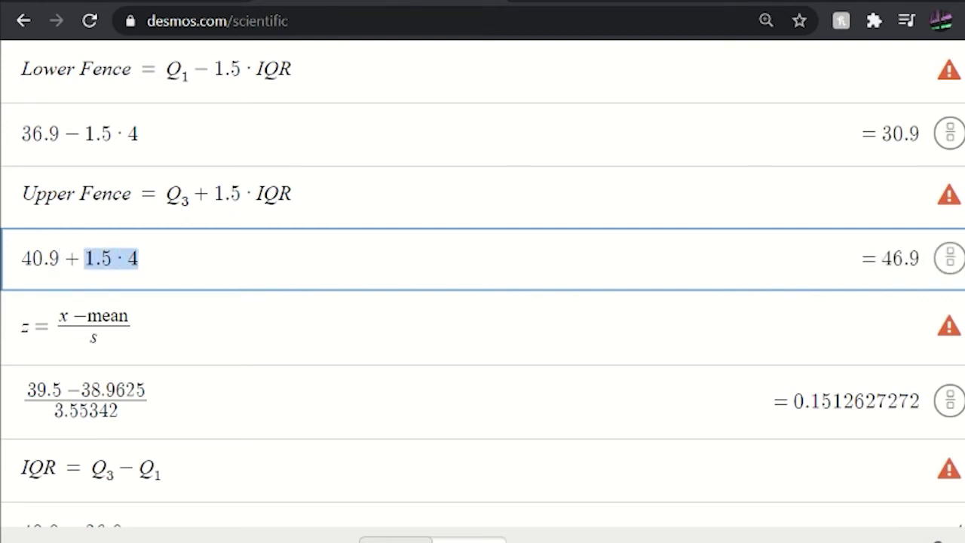
left_click(243, 257)
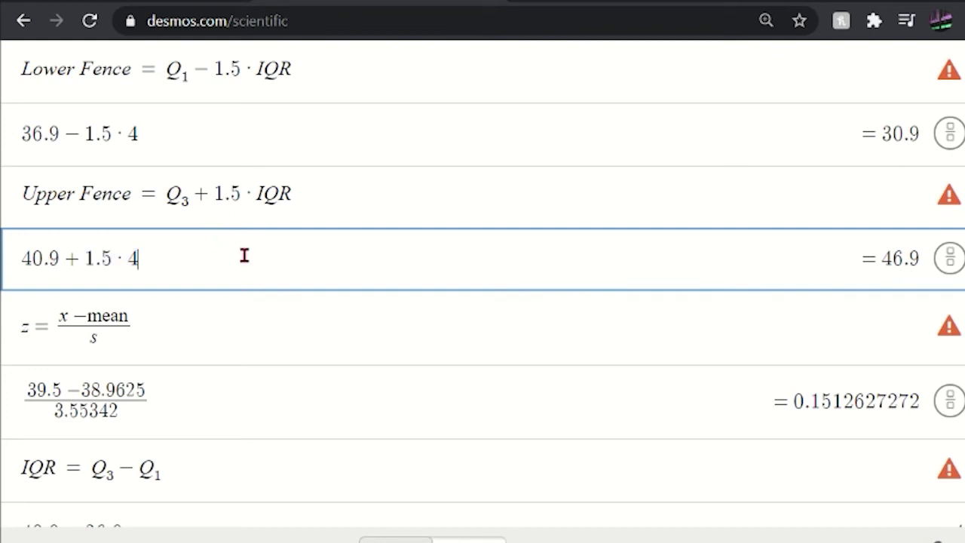
left_click_drag(879, 134, 920, 134)
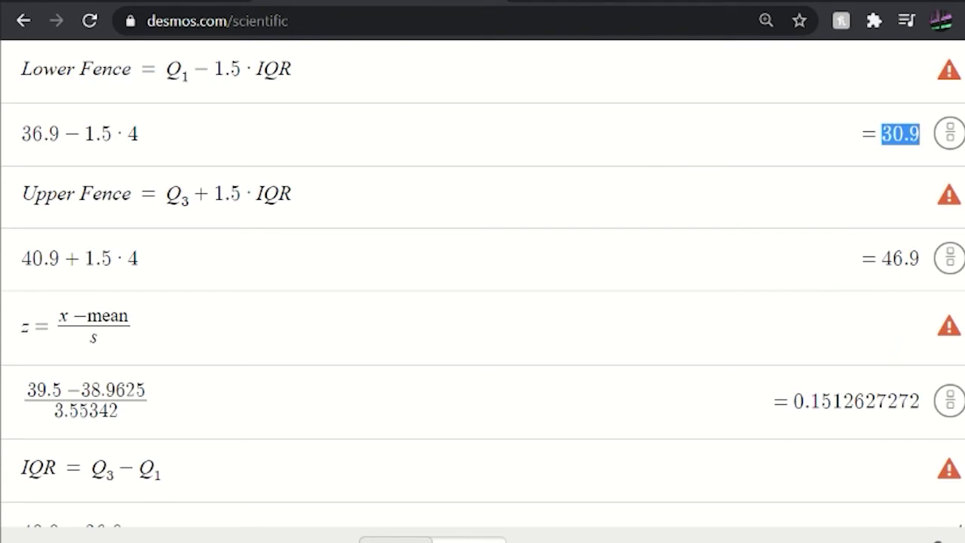
- Paste 30.9 into the MathXL lower fence box
left_click(168, 9)
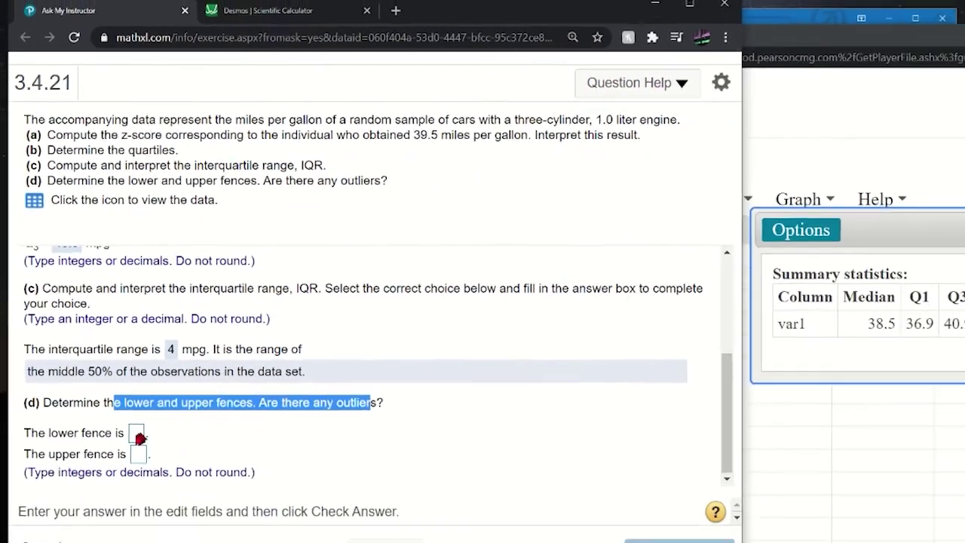
left_click(165, 528)
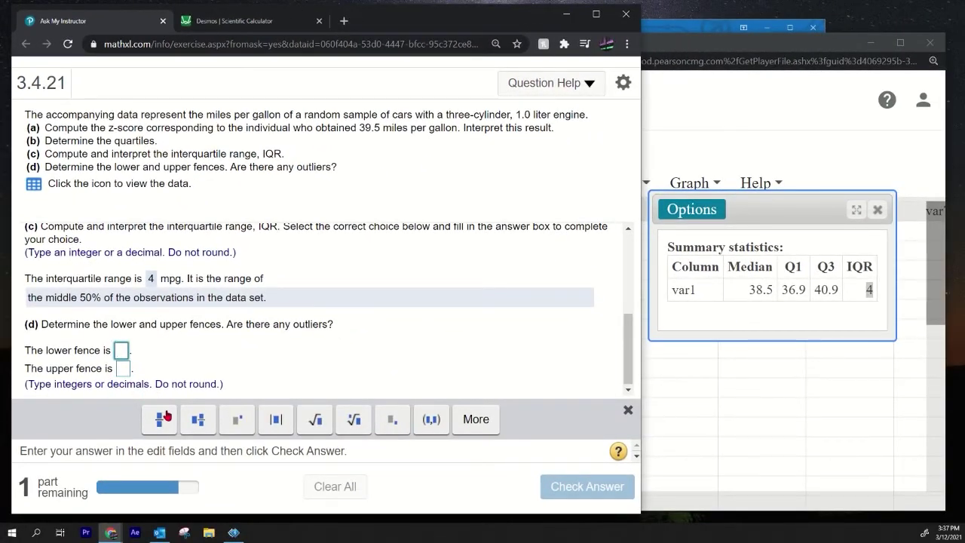
key("ctrl+v")
- Paste the upper fence 46.9 from Desmos and submit both fences, dismissing the success message
left_click(227, 21)
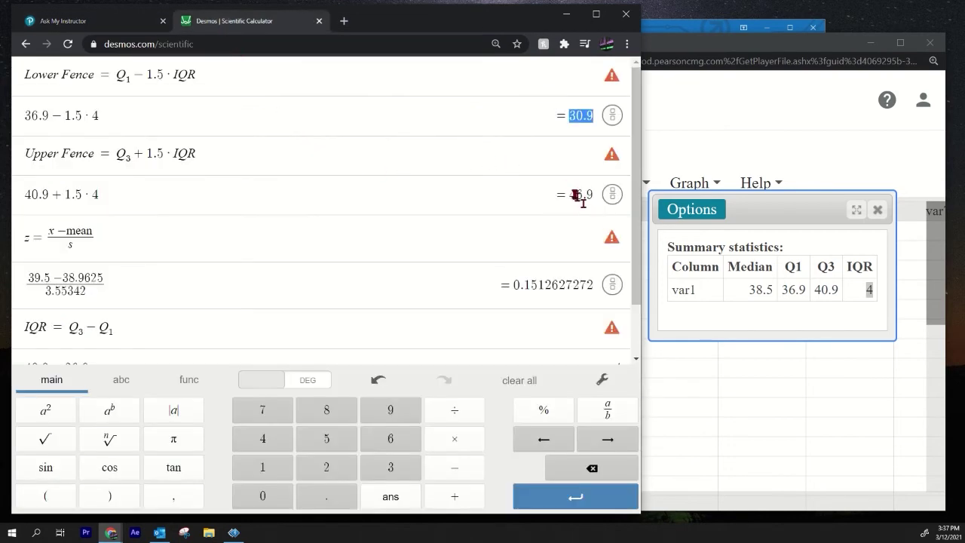
left_click_drag(571, 194, 594, 194)
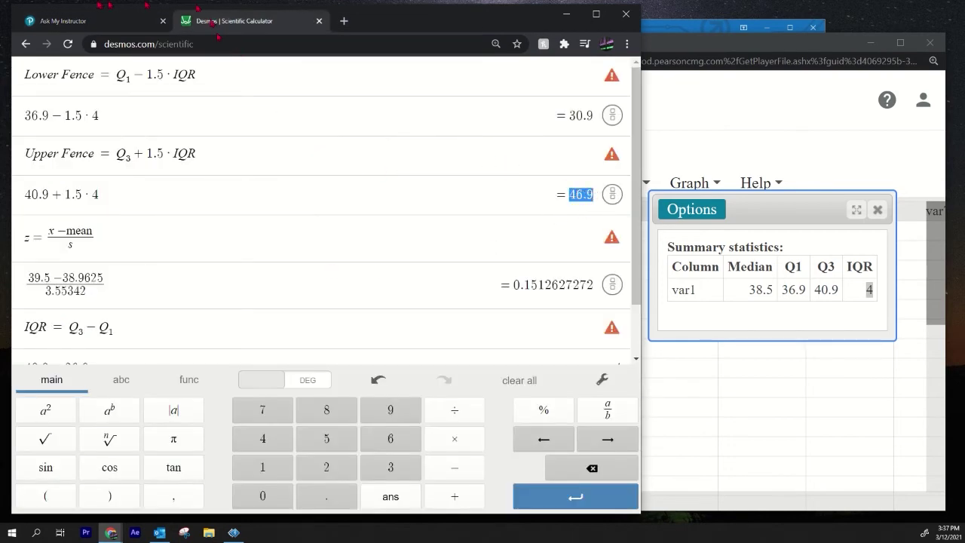
left_click(72, 27)
left_click(126, 369)
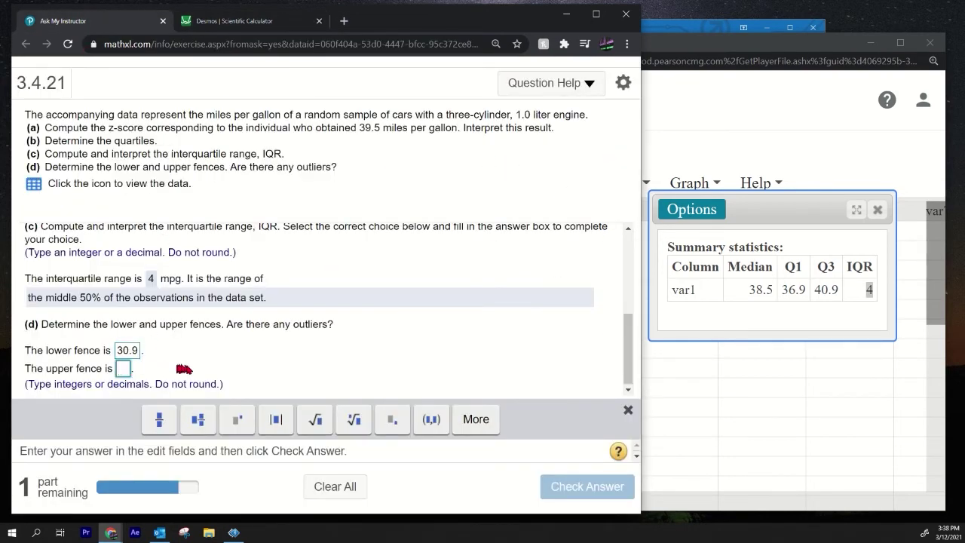
key("ctrl+v")
key("Return")
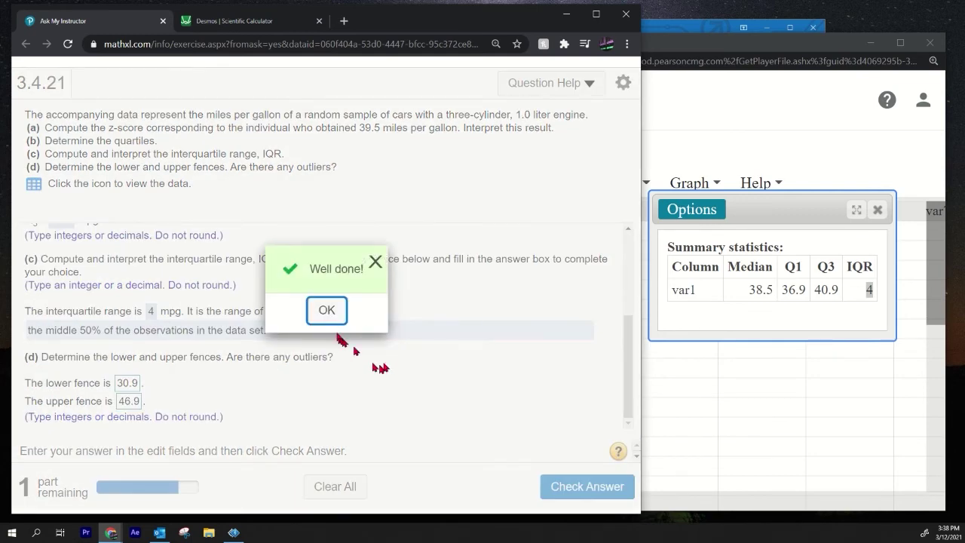
left_click(324, 312)
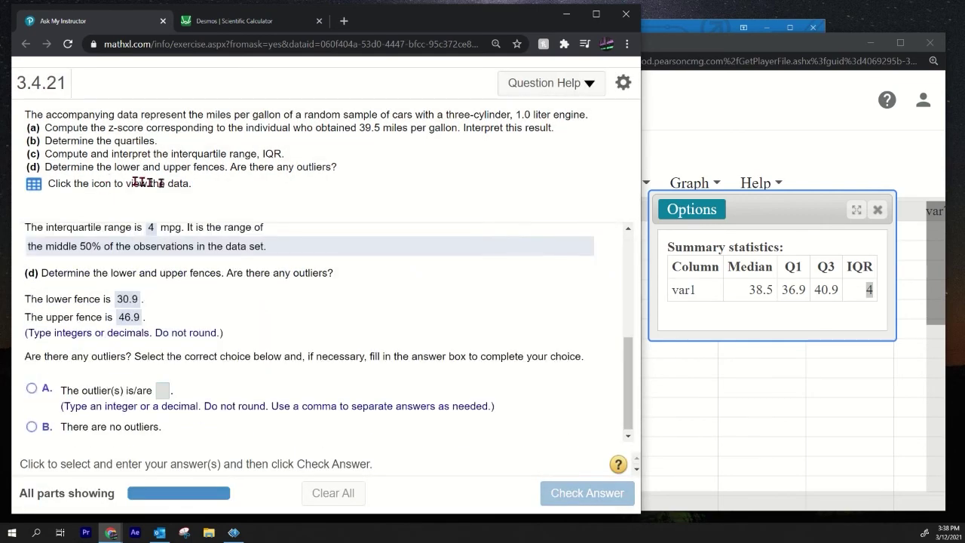
- Highlight the 'there any outliers?' question text in MathXL
left_click_drag(249, 167, 337, 167)
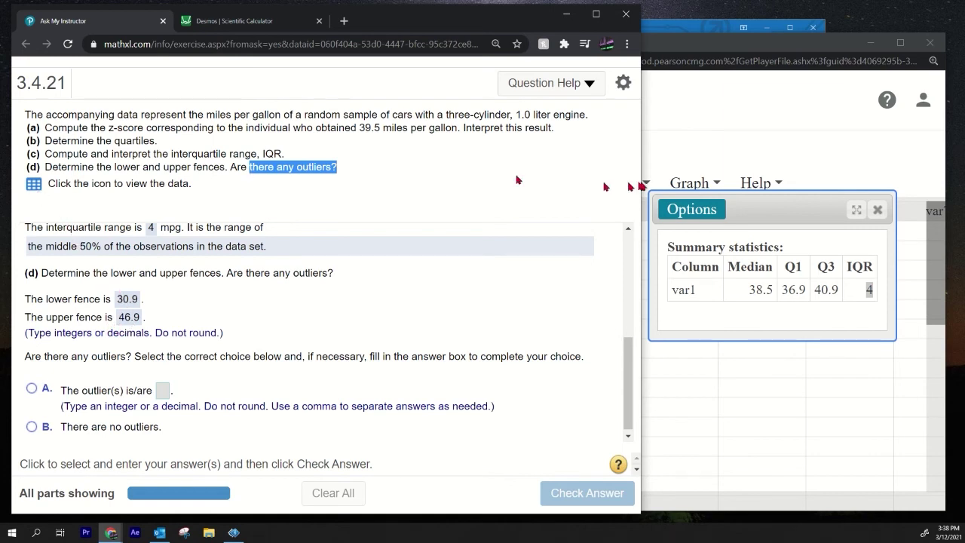
- Compare the smallest value 32.2 against the fences 30.9 and 46.9
left_click(715, 153)
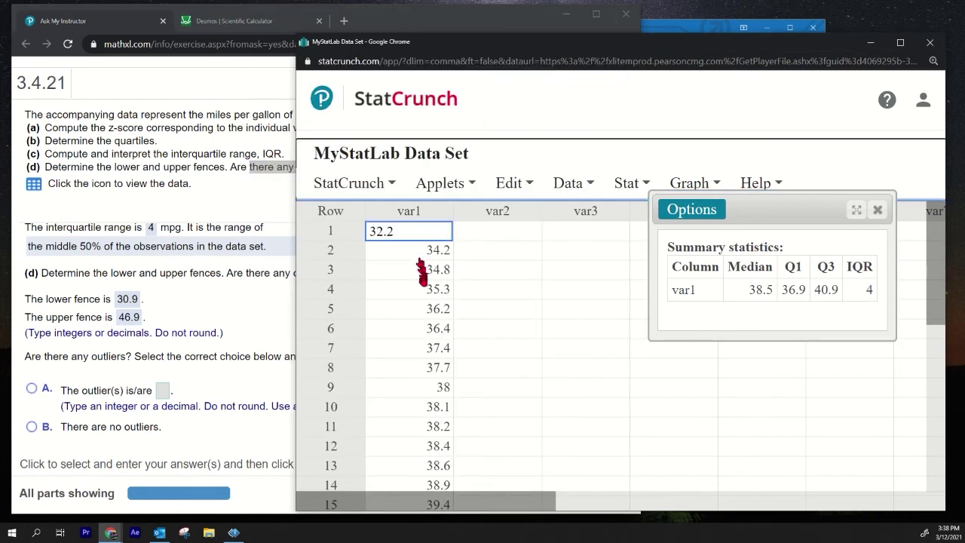
scroll(424, 291, "down", 12)
scroll(423, 291, "up", 12)
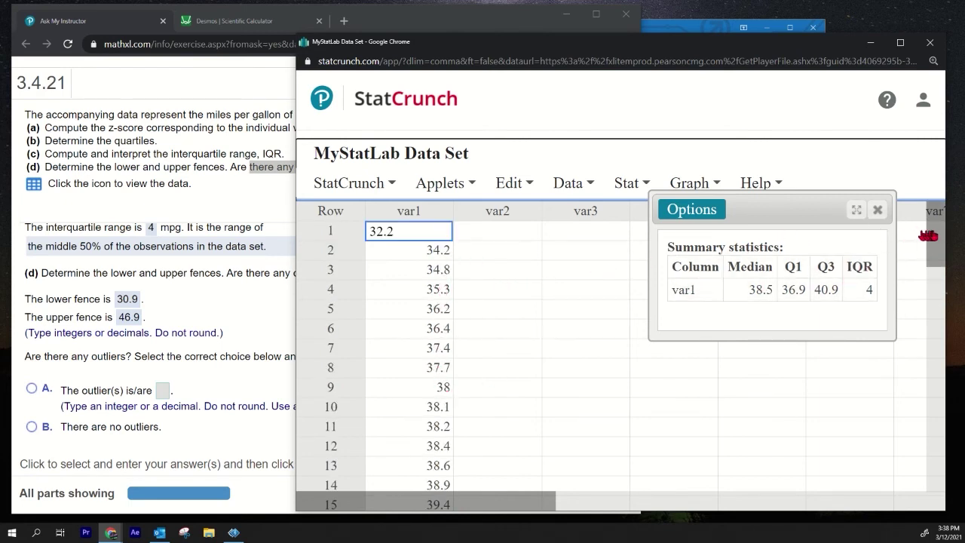
left_click_drag(933, 247, 929, 212)
left_click(386, 233)
left_click_drag(401, 236, 367, 232)
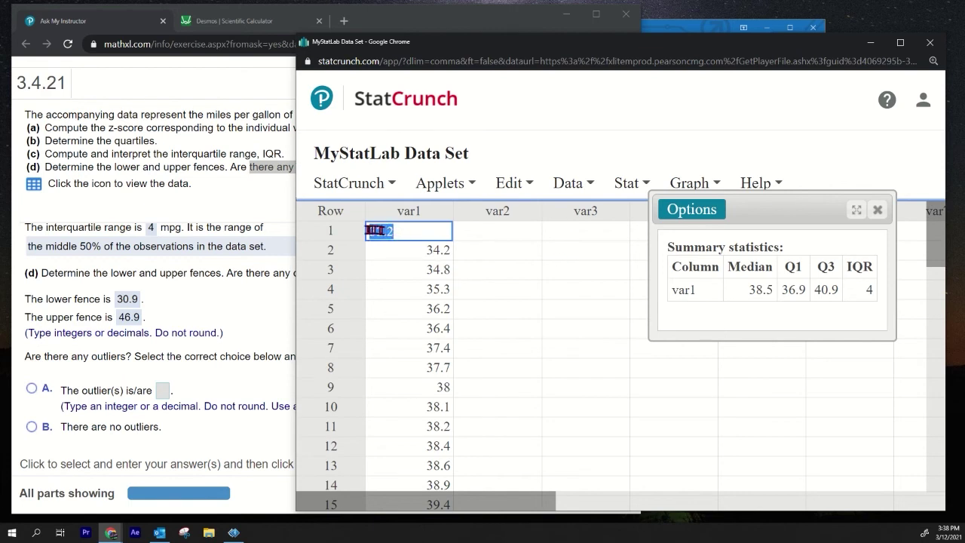
left_click(124, 299)
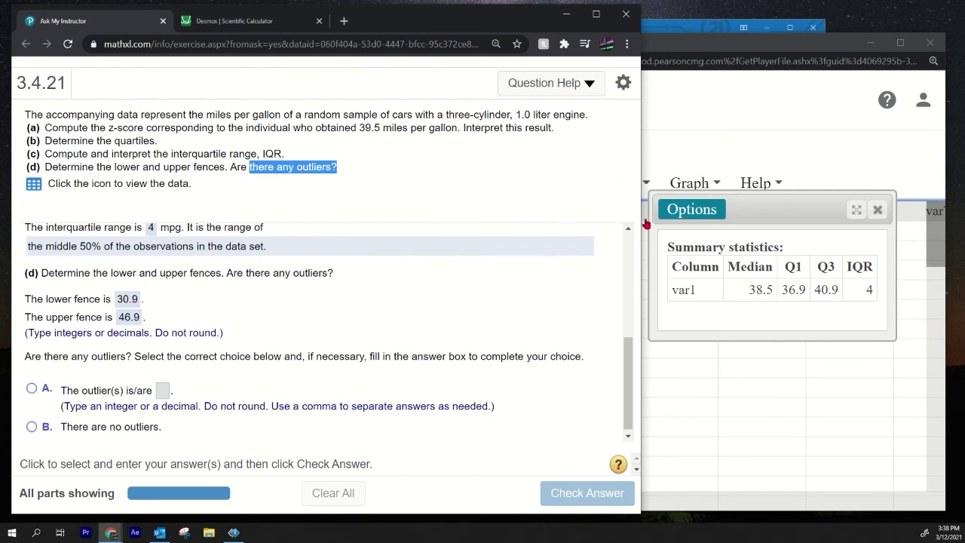
left_click(850, 155)
left_click_drag(405, 239, 383, 231)
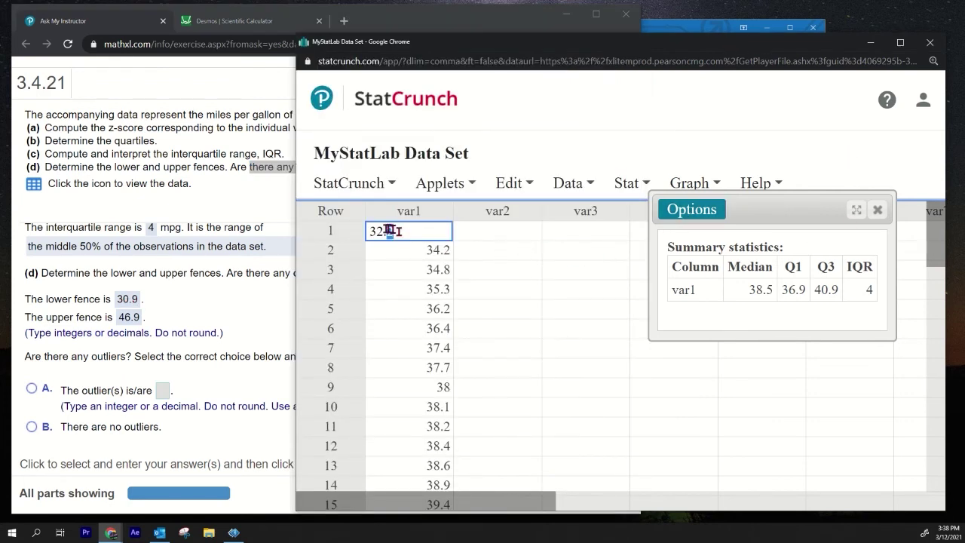
left_click(131, 320)
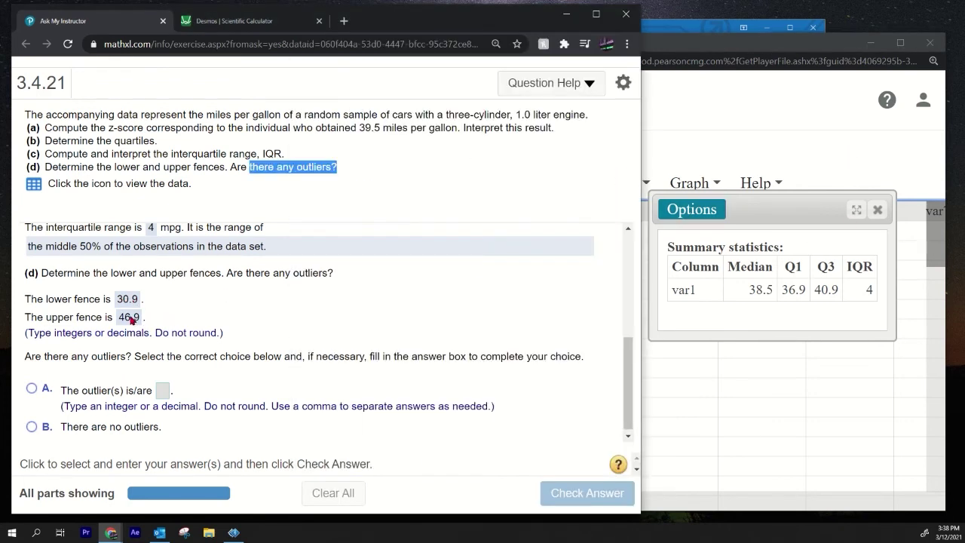
left_click(757, 425)
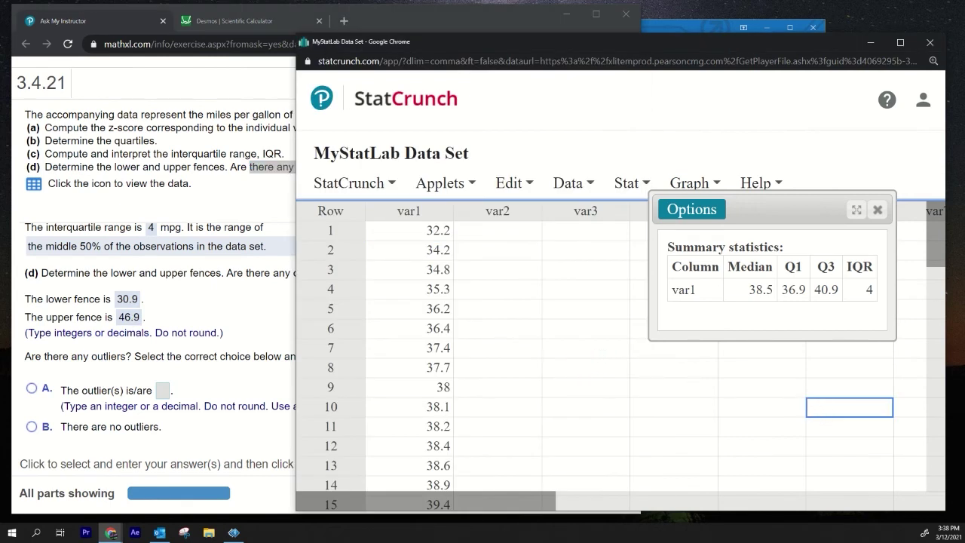
- Answer that outliers exist, entering the largest value 49.2
left_click_drag(933, 240, 933, 305)
left_click(439, 434)
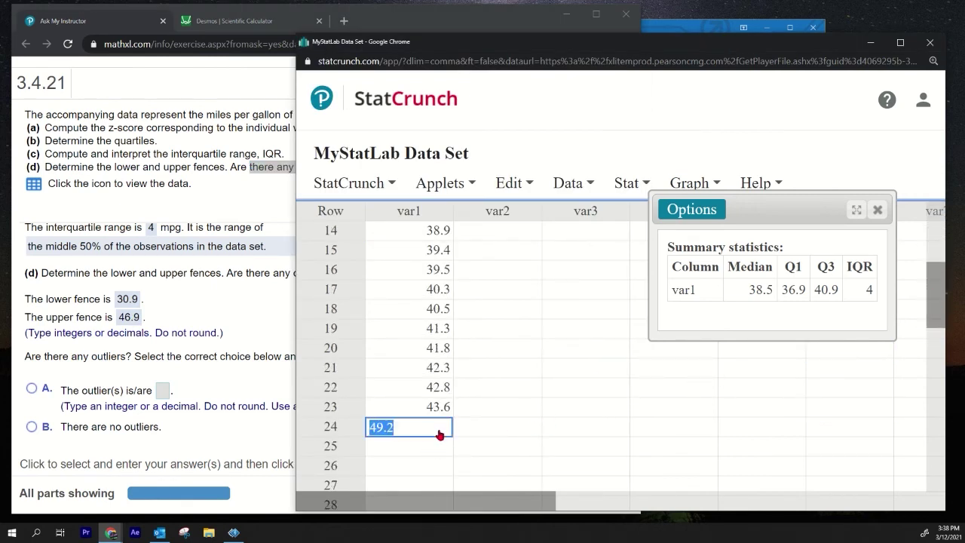
left_click(165, 401)
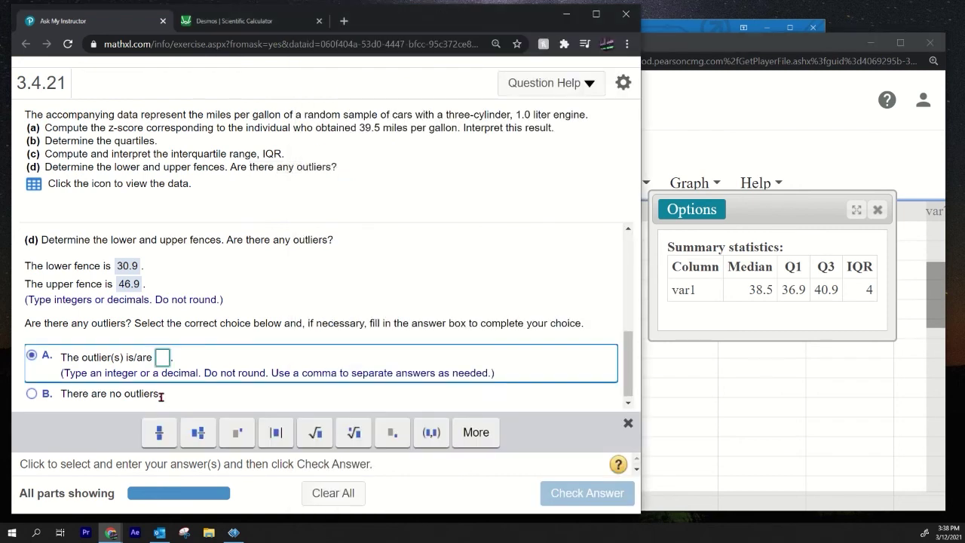
type("4")
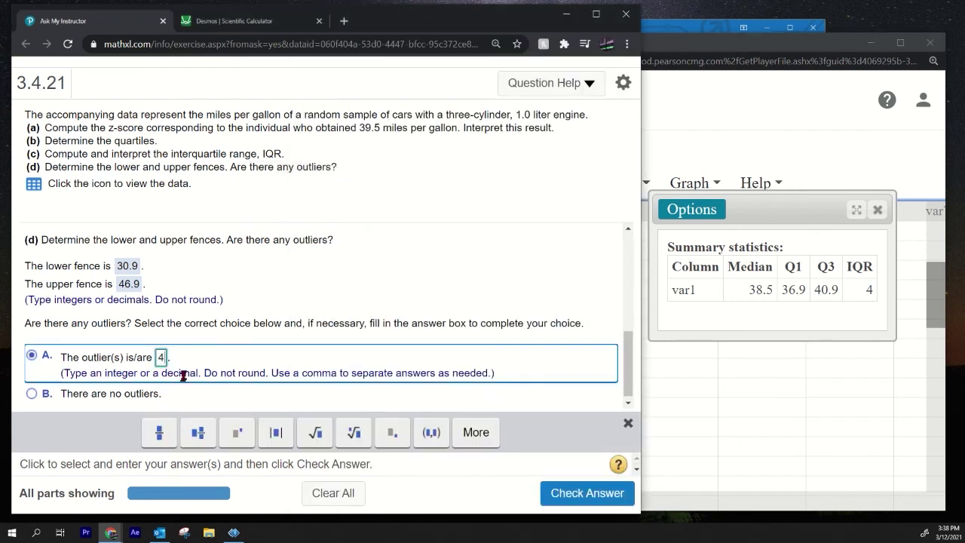
type("9.2")
- Type the note '49.2 is an outlier since it is bigger than the upper fen' in StatCrunch
left_click(739, 382)
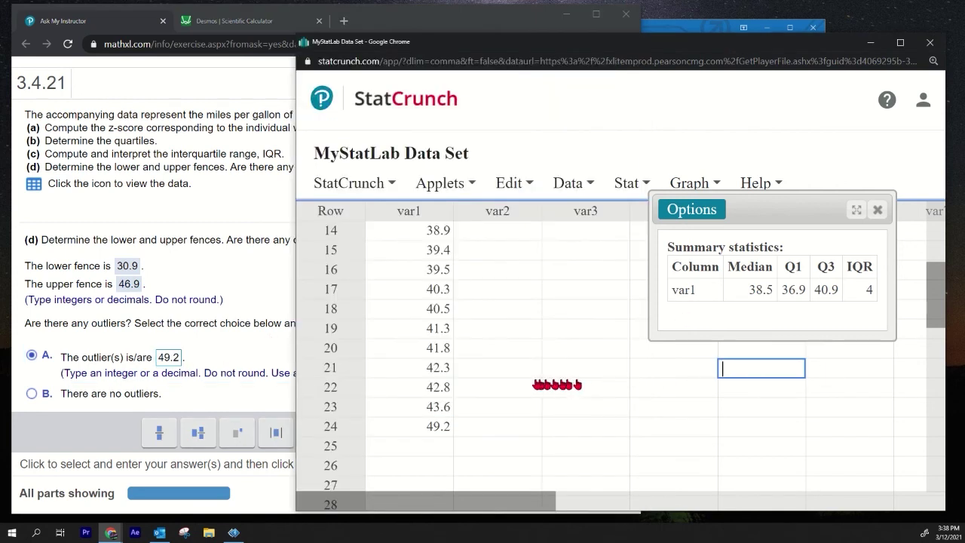
left_click(507, 369)
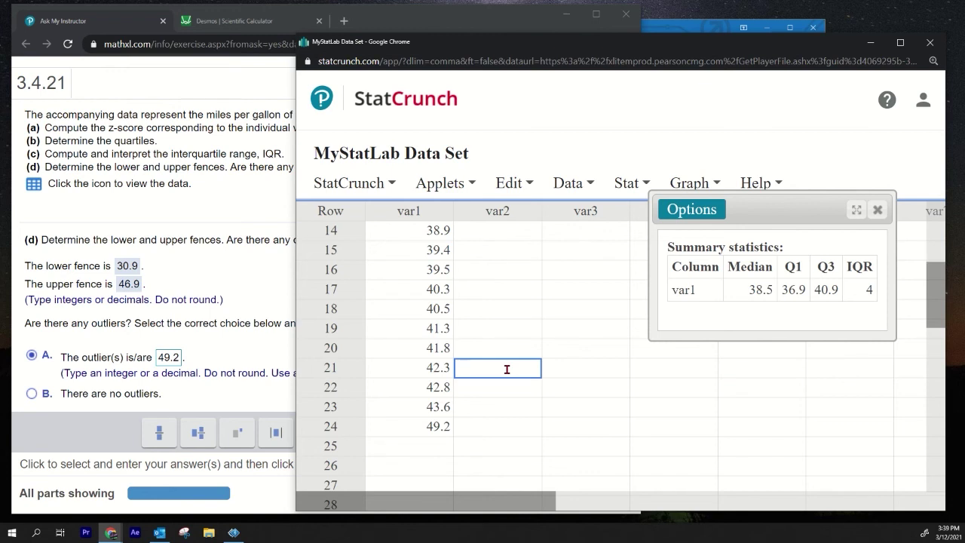
type("49.2 is an outlier sinc")
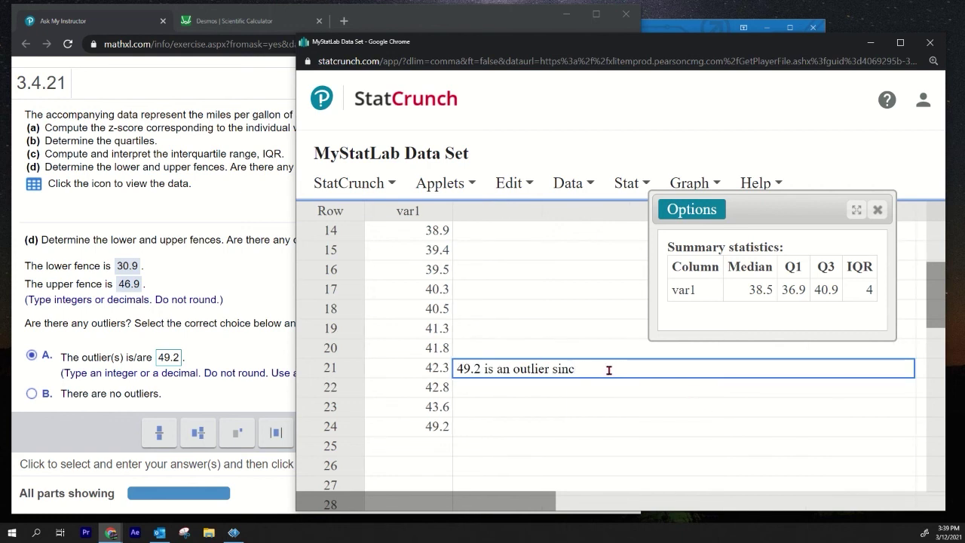
type("e")
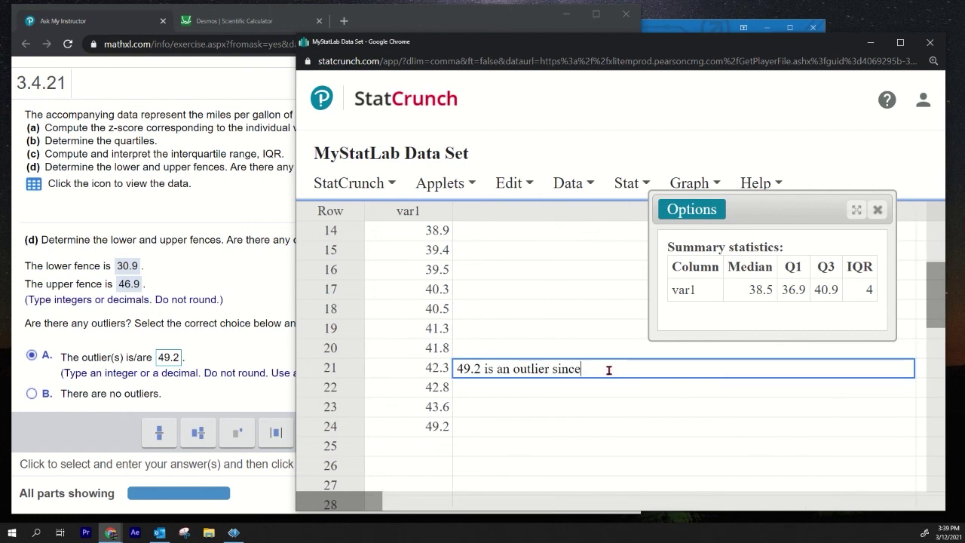
type(" it i")
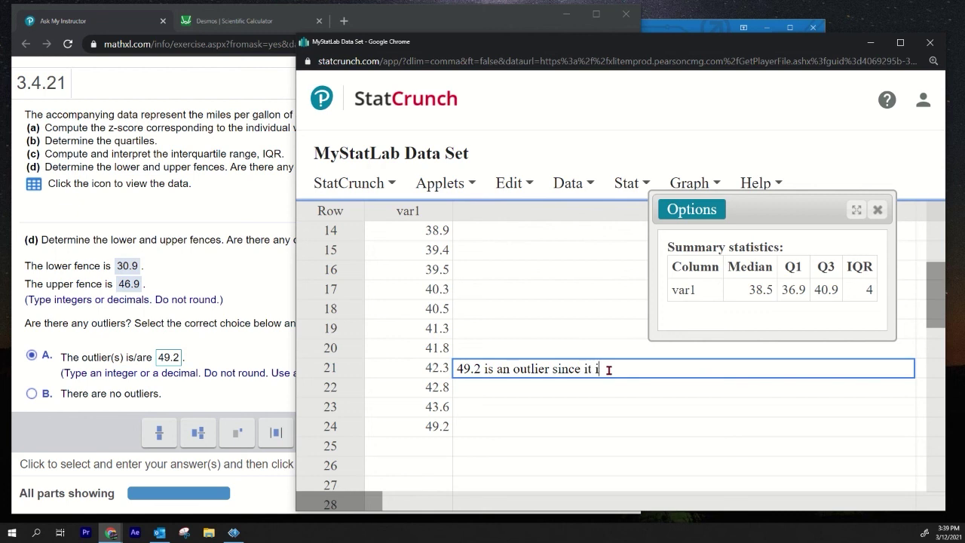
type("s bigger than the upper fence.")
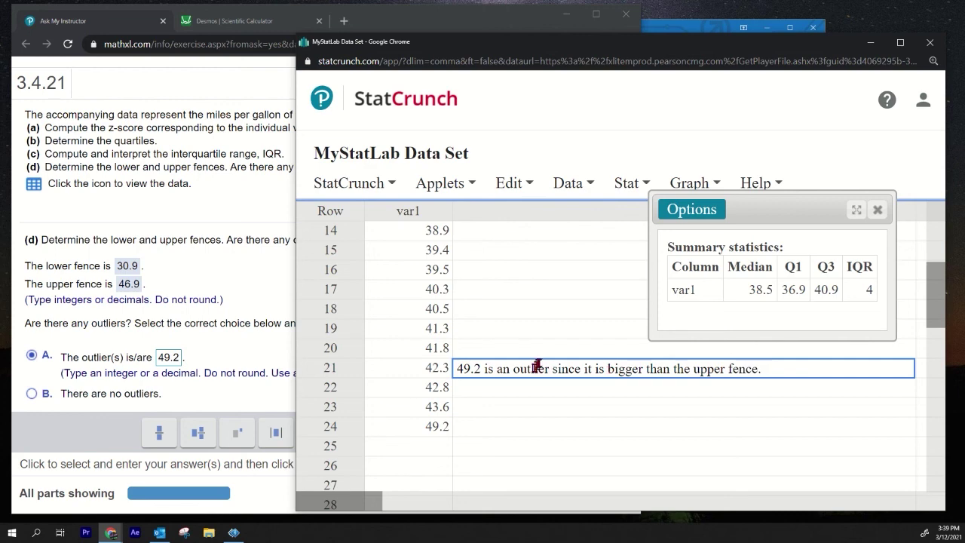
- Submit the 49.2 outlier answer and dismiss the congratulation message
left_click(269, 295)
left_click(566, 493)
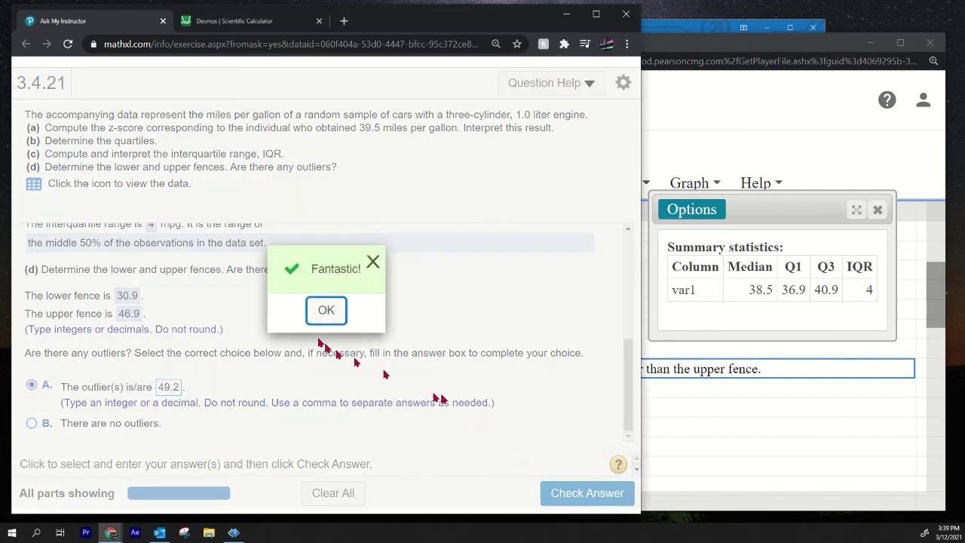
left_click(326, 310)
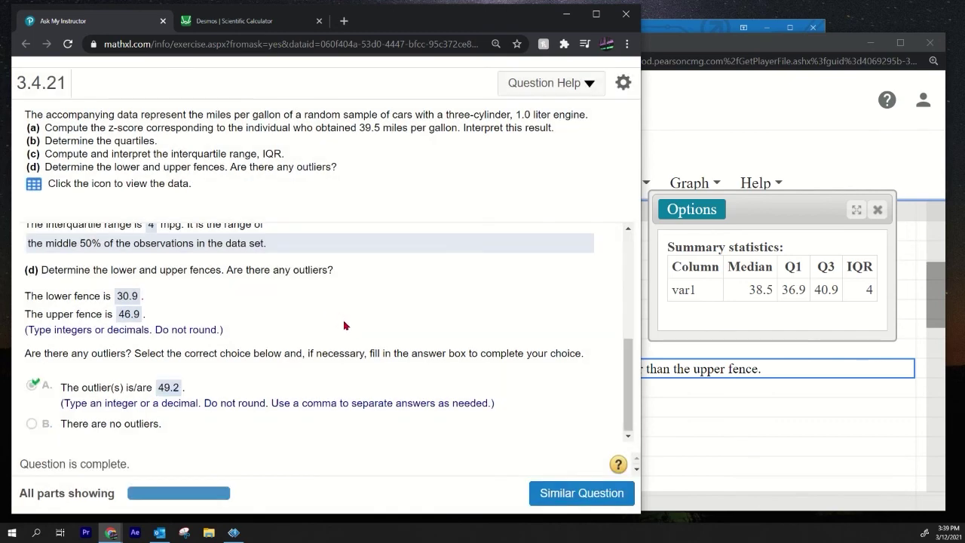